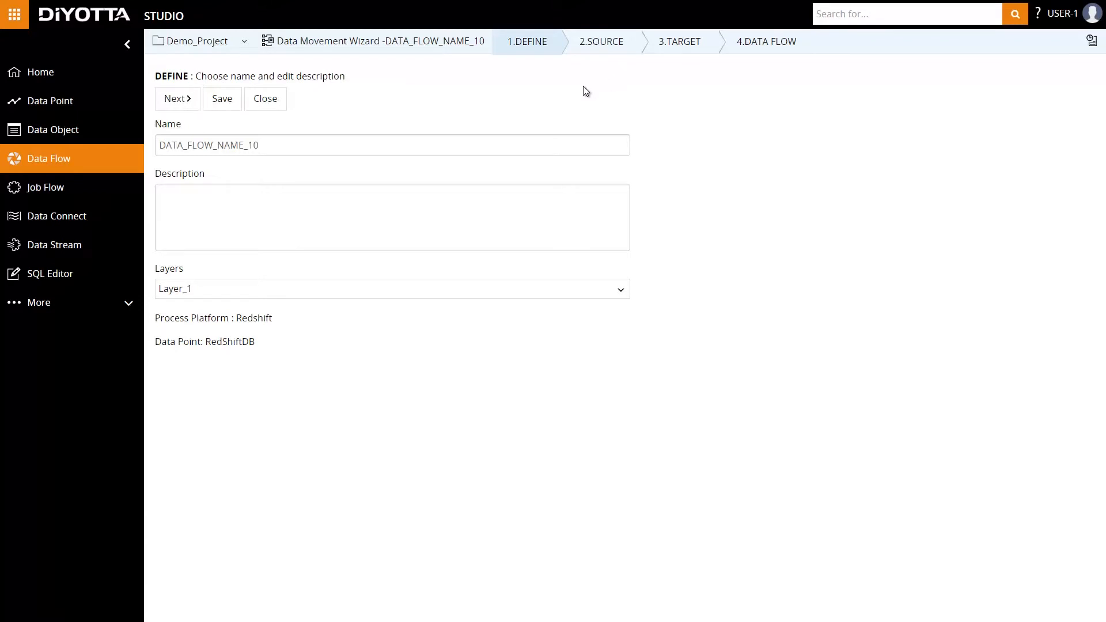
# - Rename the data flow as DATA_FLOW_DMW and continue to the source stage of the wizard
pyautogui.moveTo(258, 147); pyautogui.dragTo(218, 146)
pyautogui.write('DMW')
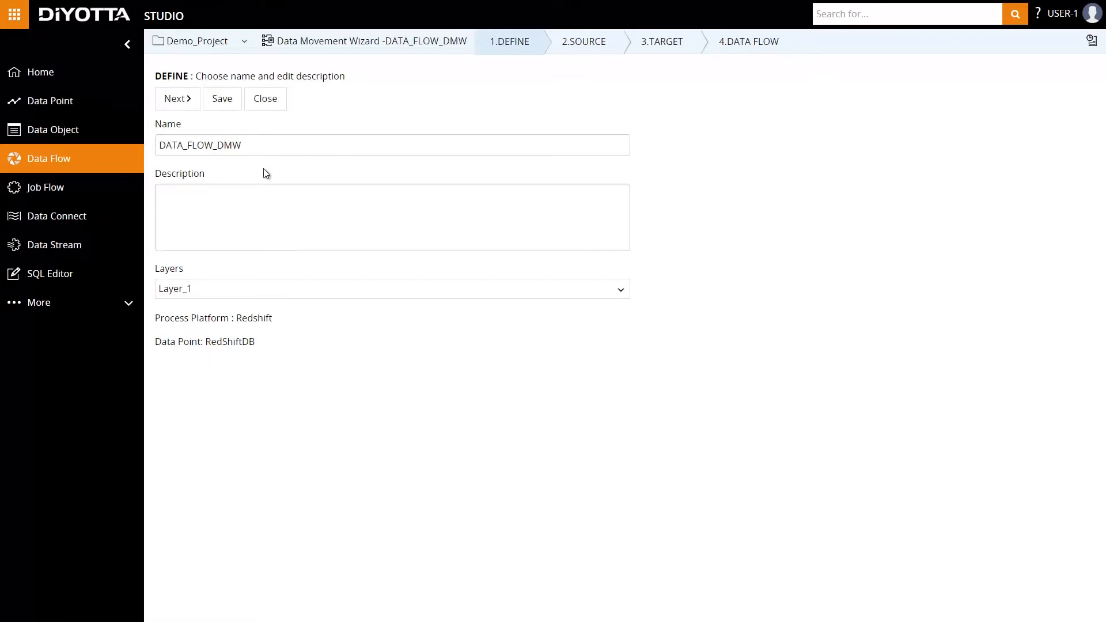
pyautogui.click(174, 96)
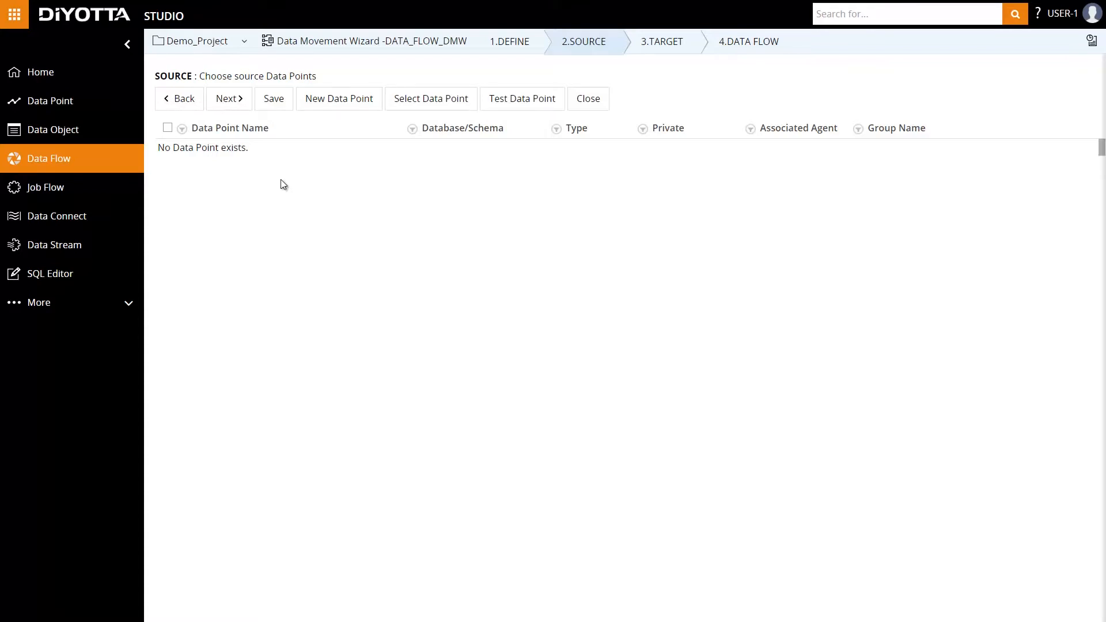
# - Create a new MySQL source data point named CONN_MYSQL_DEMO in the MySQL group
pyautogui.click(337, 99)
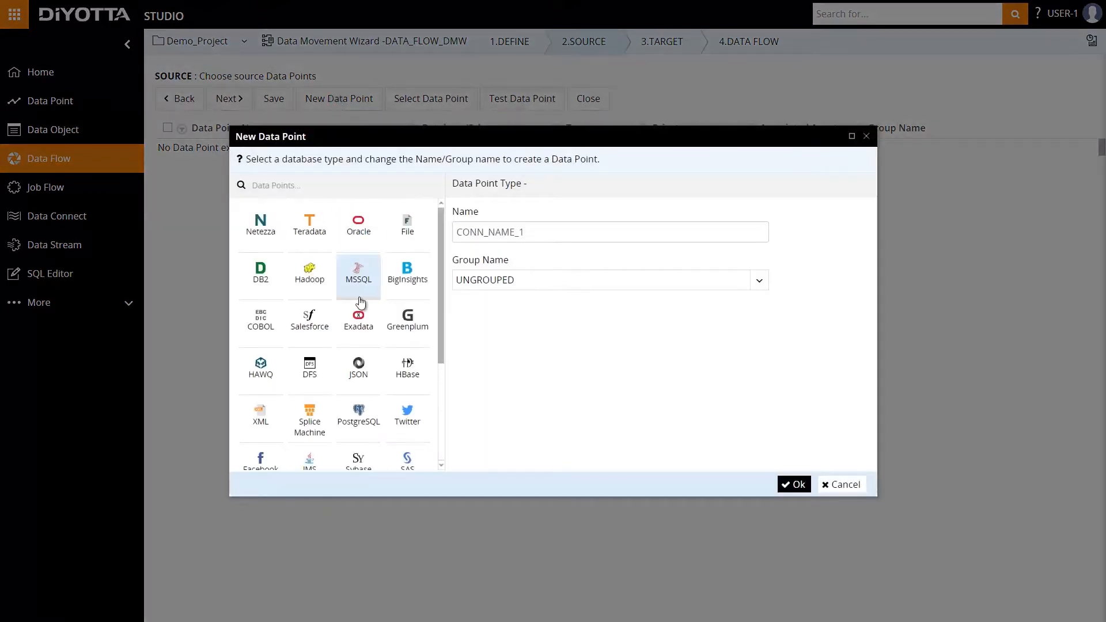
pyautogui.scroll(-3, 361, 304)
pyautogui.click(407, 366)
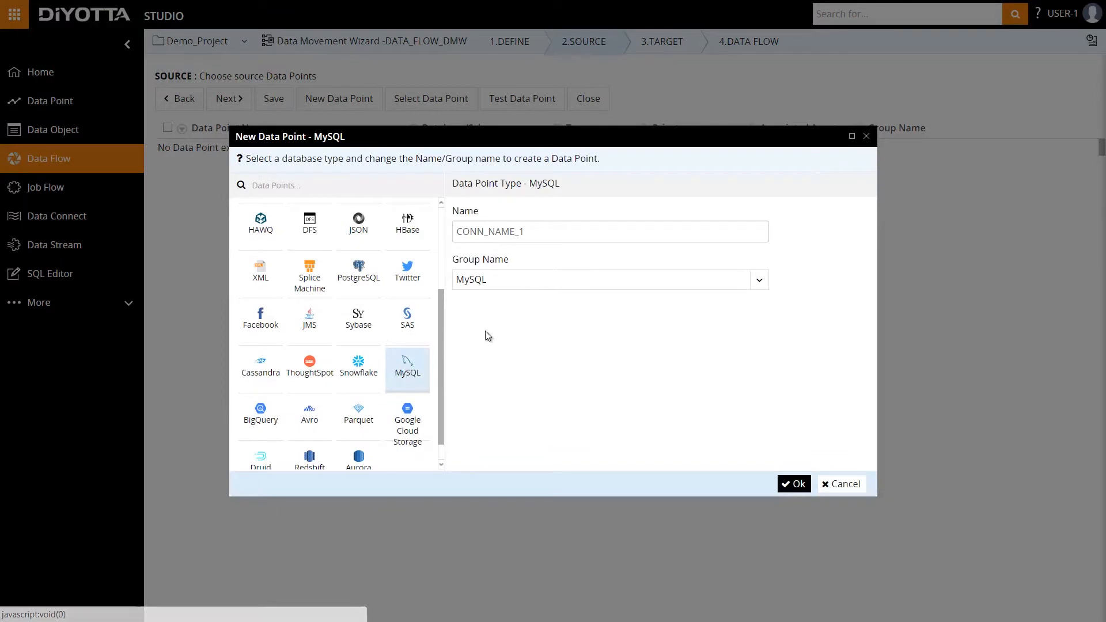
pyautogui.click(534, 237)
pyautogui.moveTo(527, 237); pyautogui.dragTo(522, 238)
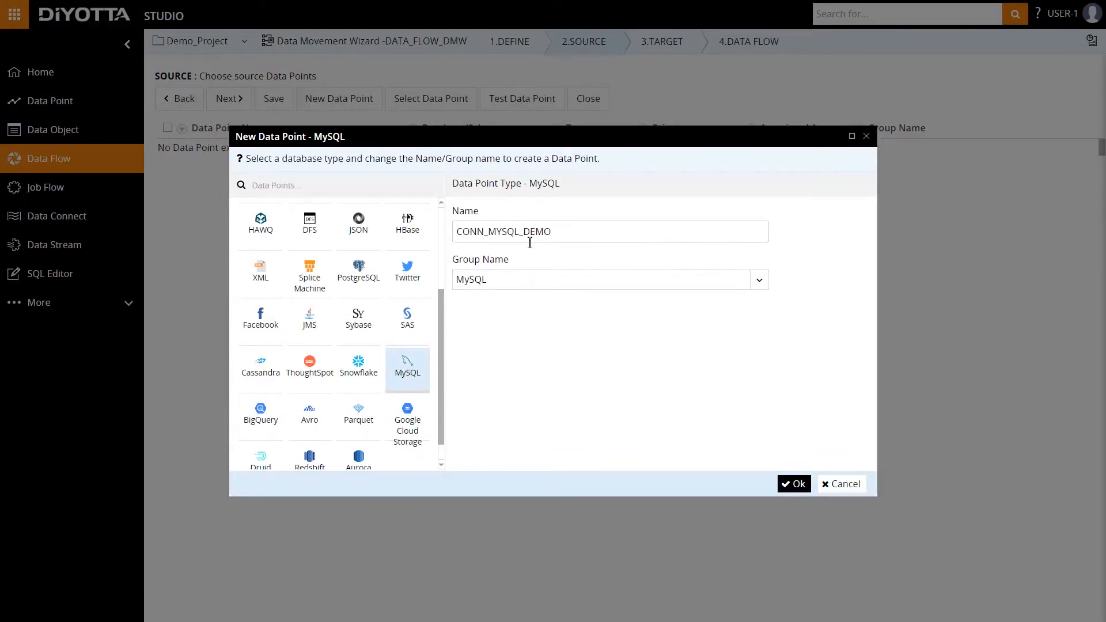
pyautogui.click(794, 483)
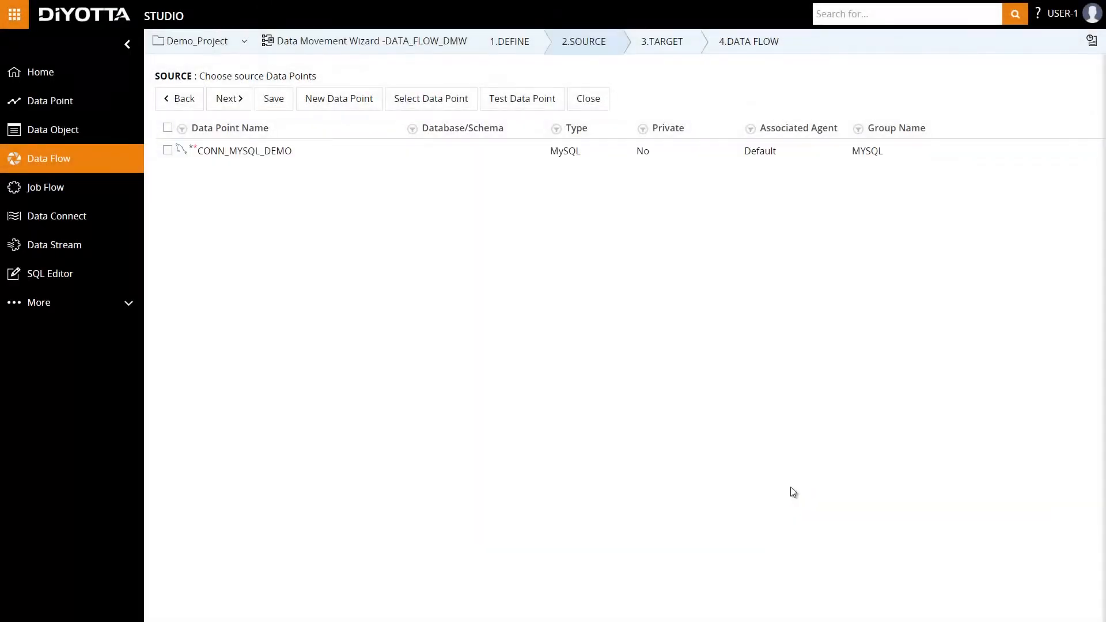
# - Configure CONN_MYSQL_DEMO with host 172.40.8.142, port 3306, the app user and password, and database dilab_src, and test the data point
pyautogui.click(280, 153)
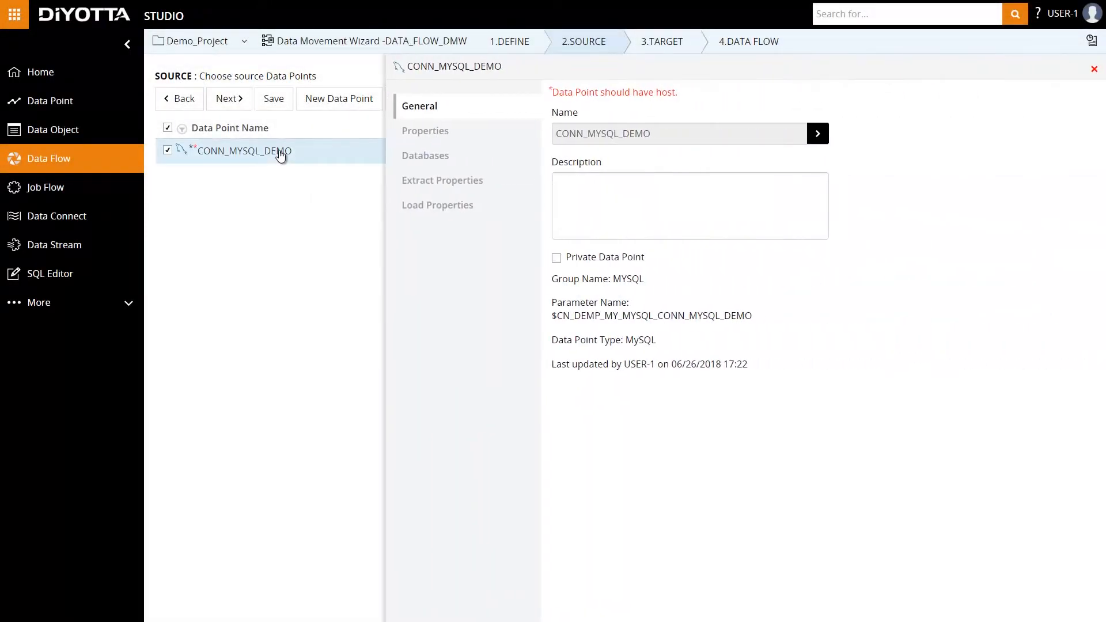
pyautogui.click(435, 137)
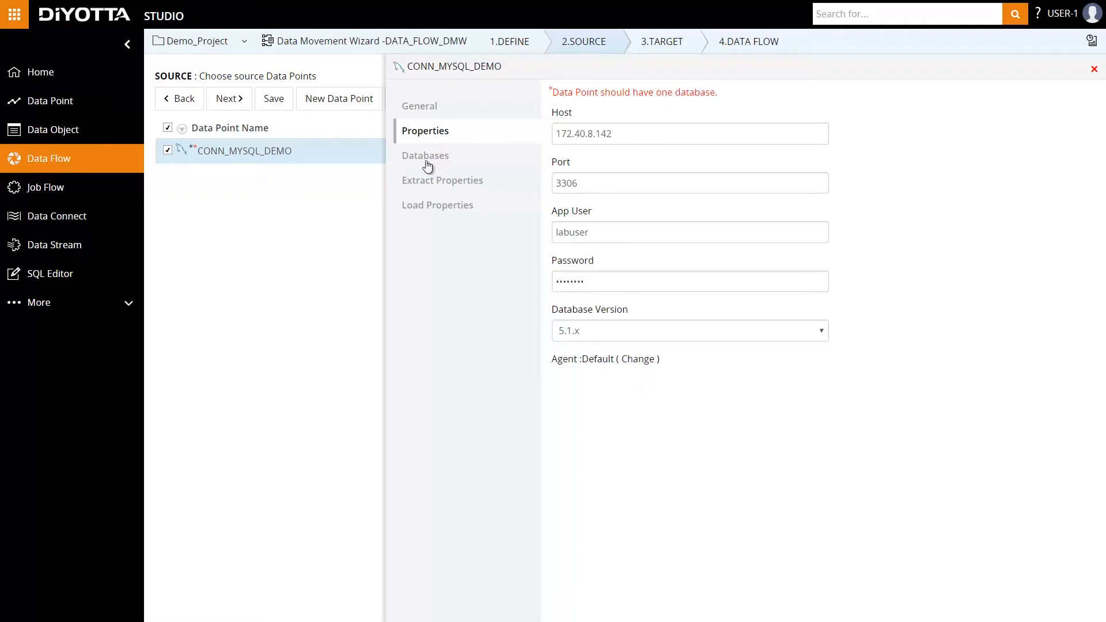
pyautogui.click(425, 156)
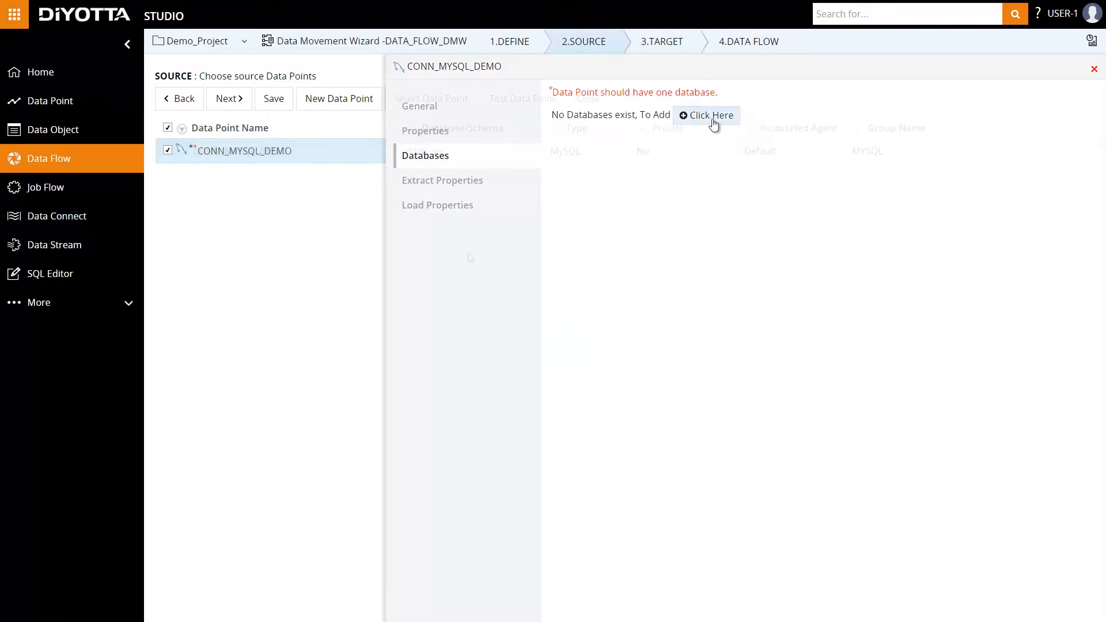
pyautogui.click(711, 118)
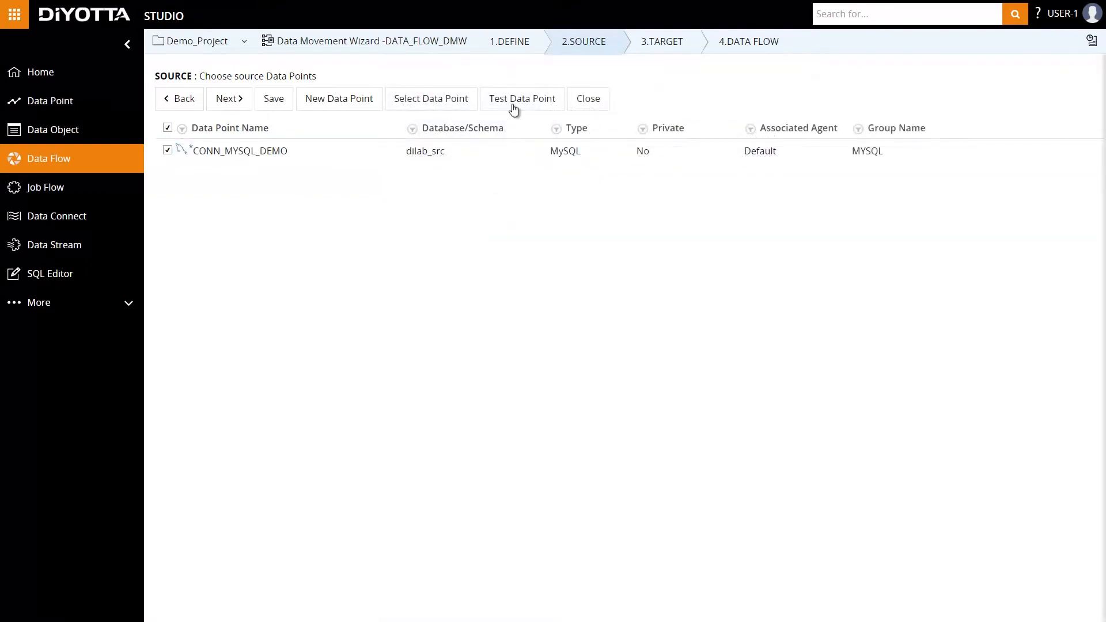
pyautogui.click(512, 104)
pyautogui.click(226, 99)
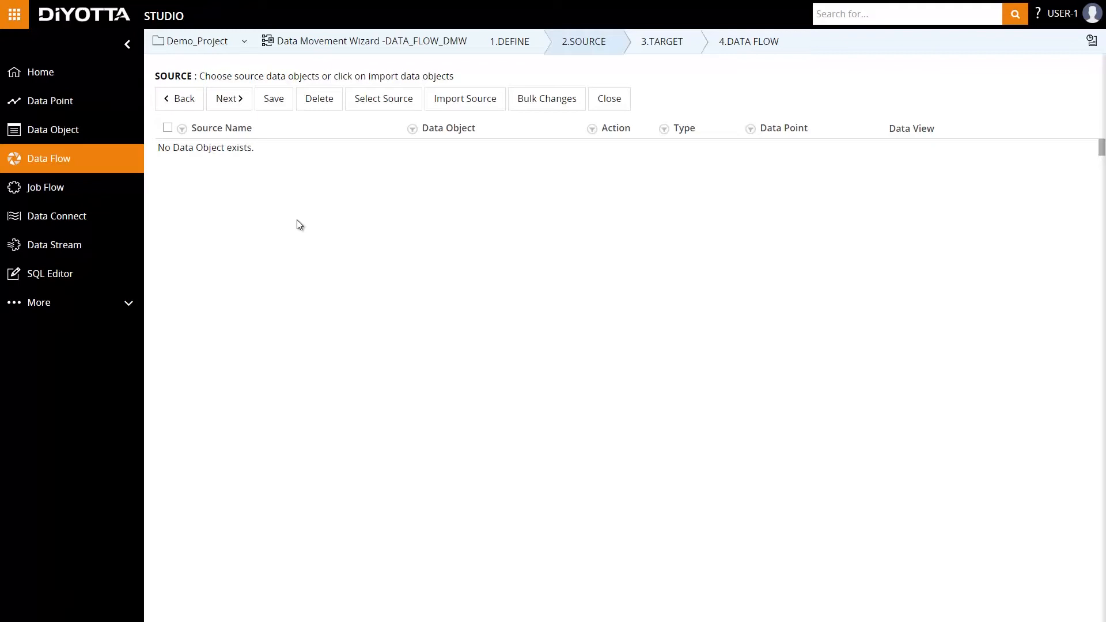
# - Start a source import from CONN_MYSQL_DEMO, accepting its dilab_src connection details to list the data objects
pyautogui.click(463, 101)
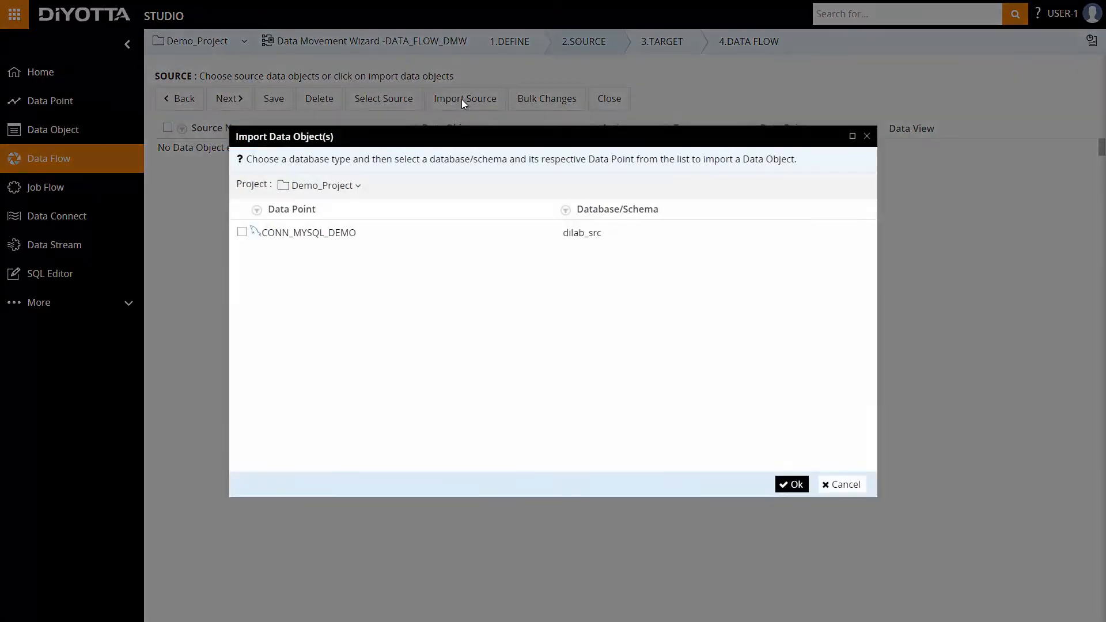
pyautogui.click(241, 231)
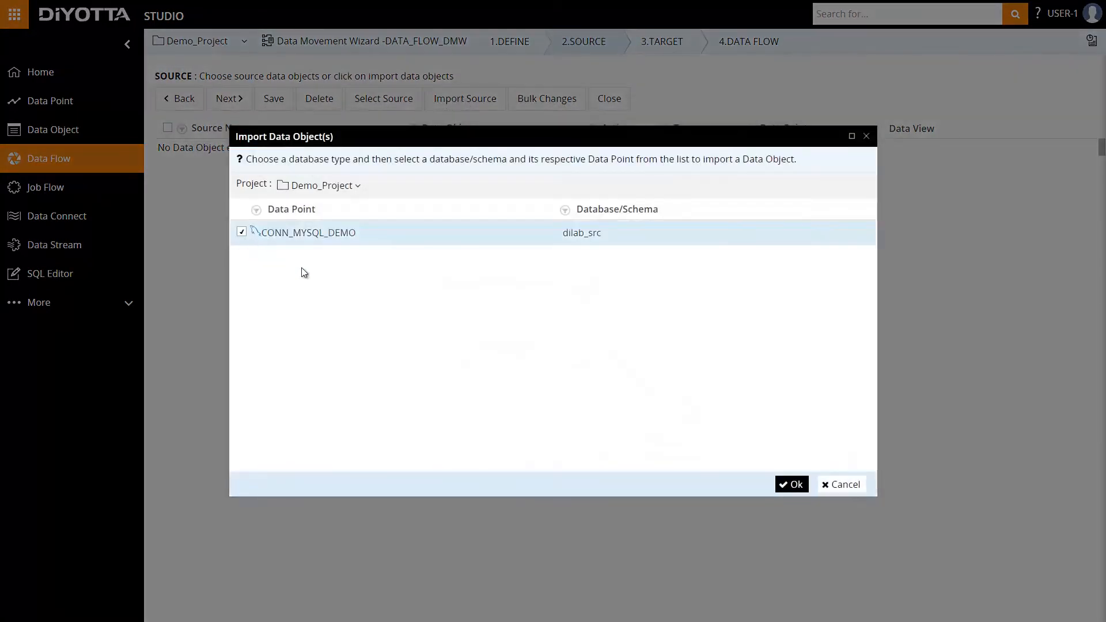
pyautogui.click(790, 483)
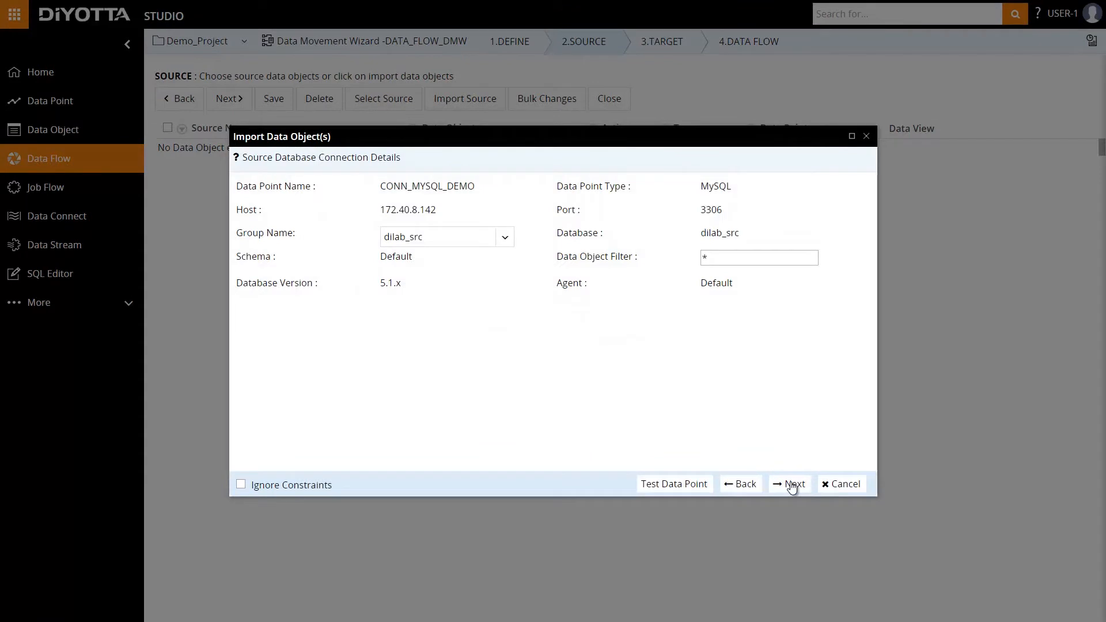
pyautogui.click(791, 484)
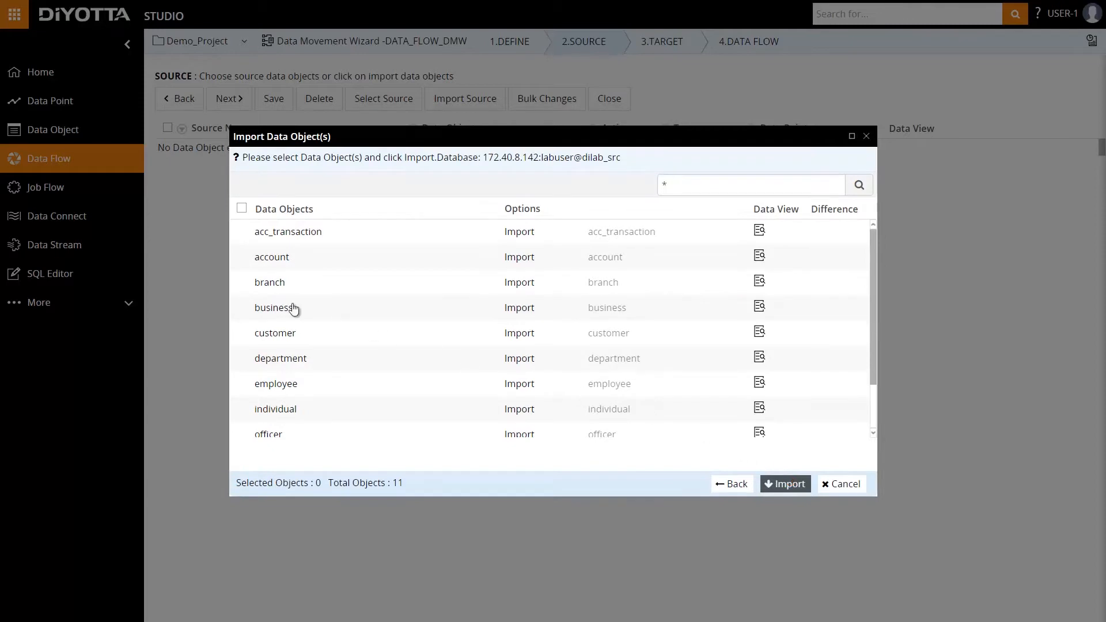
# - Select the account table for import and preview its data
pyautogui.click(242, 257)
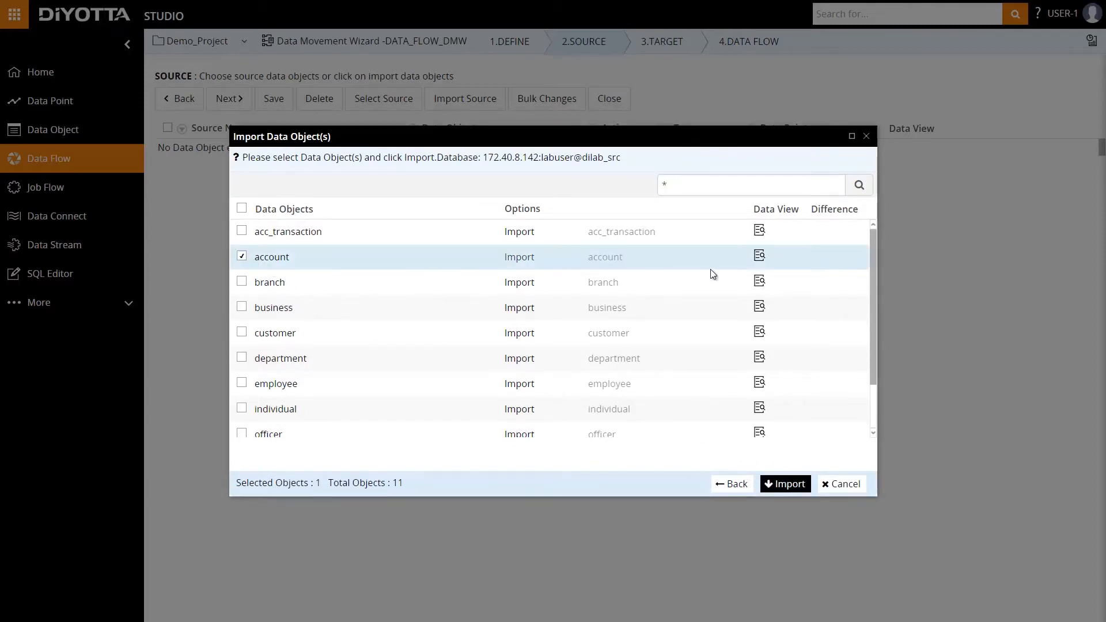
pyautogui.click(759, 255)
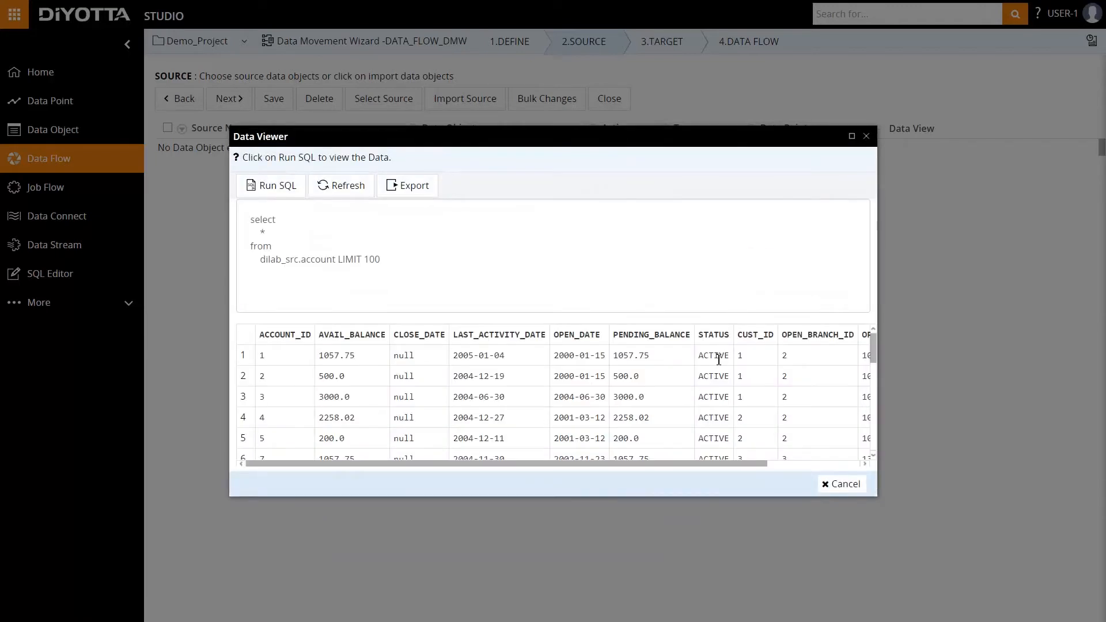
pyautogui.scroll(-5, 719, 374)
pyautogui.click(840, 485)
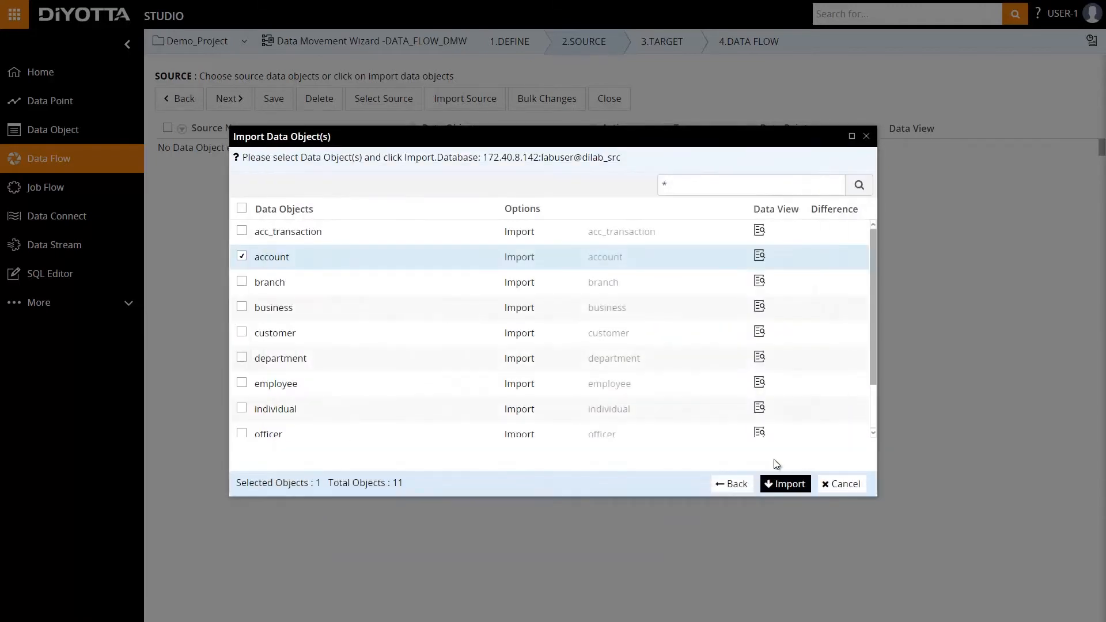
# - Add branch, customer and department to the selection and import the selected tables as source data objects
pyautogui.click(242, 282)
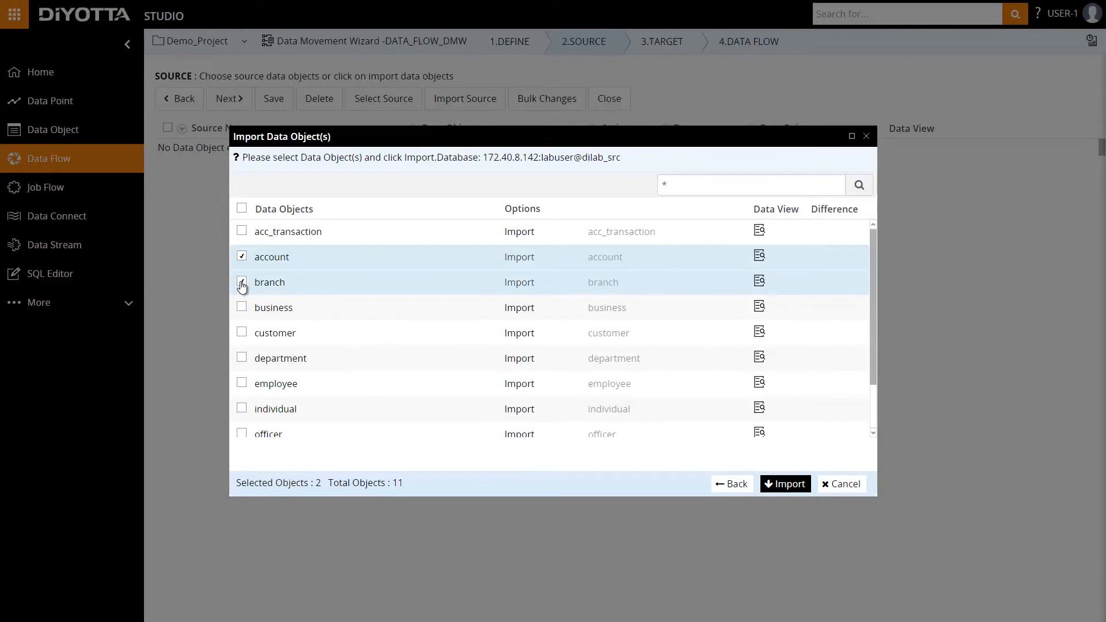
pyautogui.click(242, 332)
pyautogui.click(242, 358)
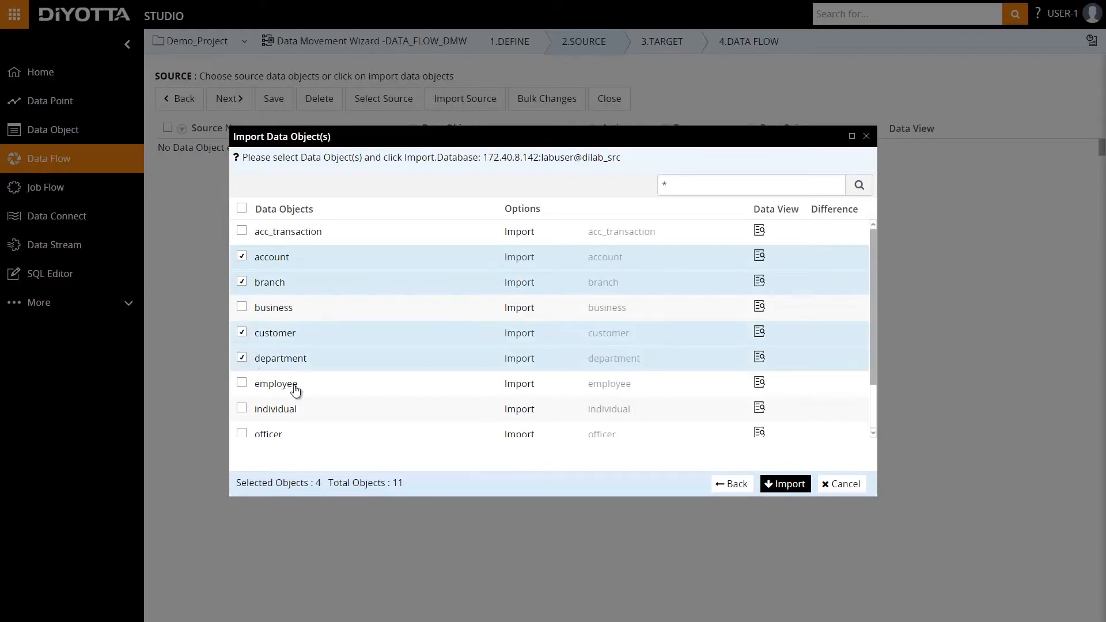
pyautogui.click(789, 484)
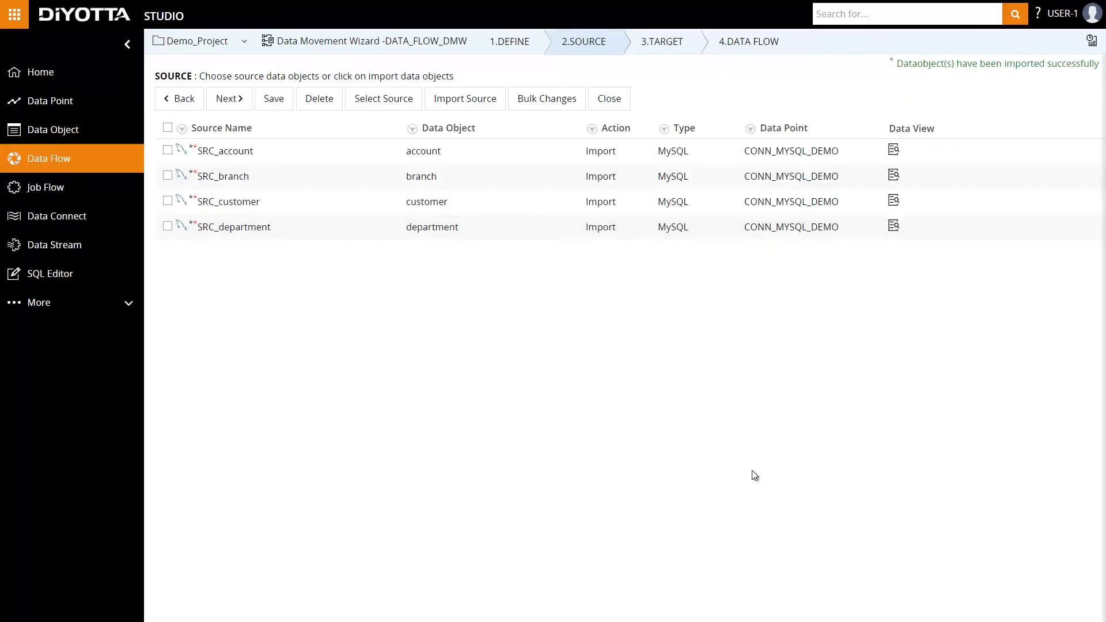
# - Choose the existing Redshift data point RedShiftDB with the public schema as the target and continue to the target data objects
pyautogui.click(236, 102)
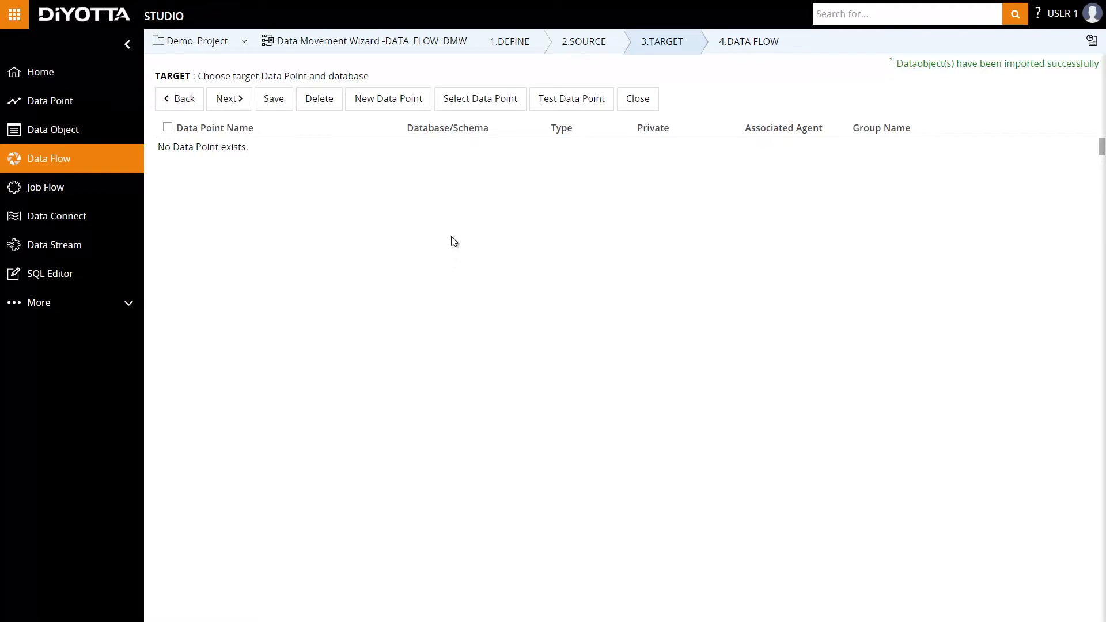
pyautogui.click(486, 102)
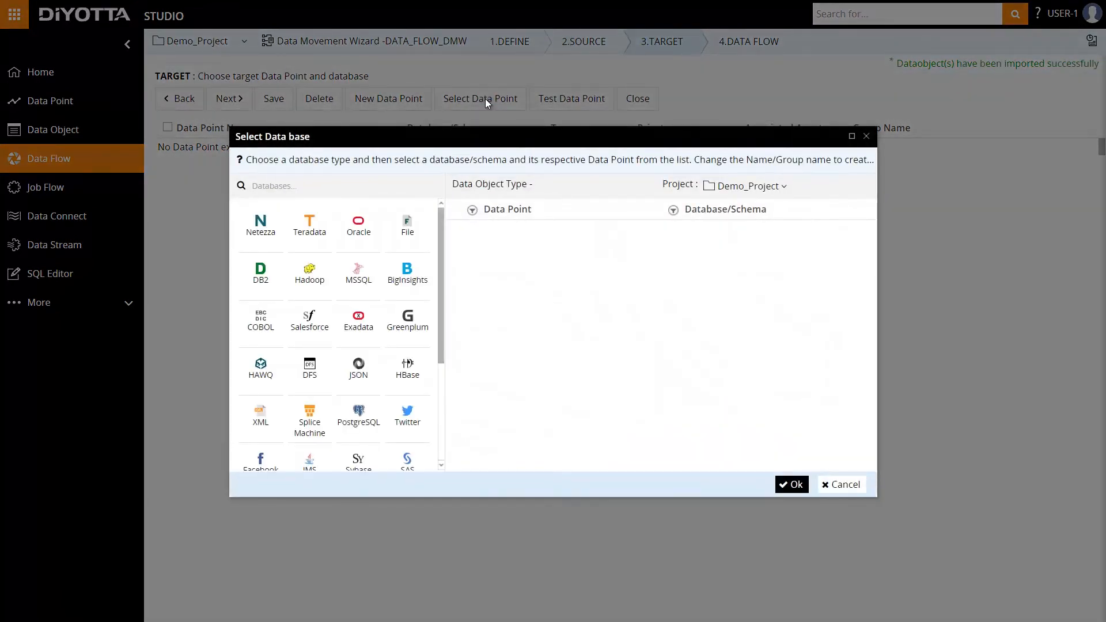
pyautogui.scroll(-3, 403, 368)
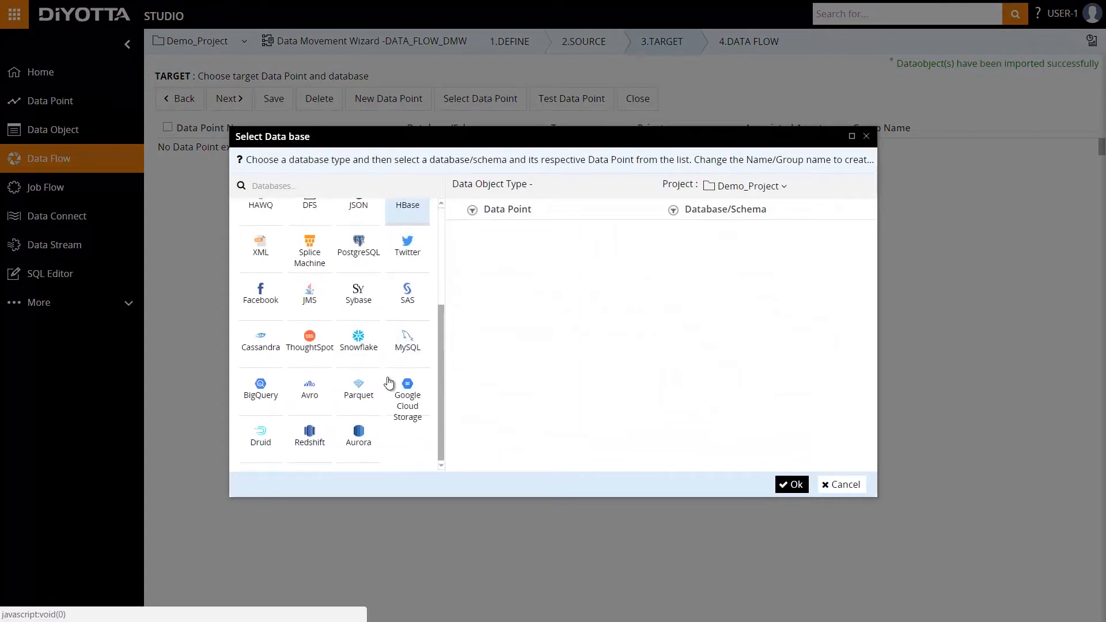
pyautogui.click(309, 437)
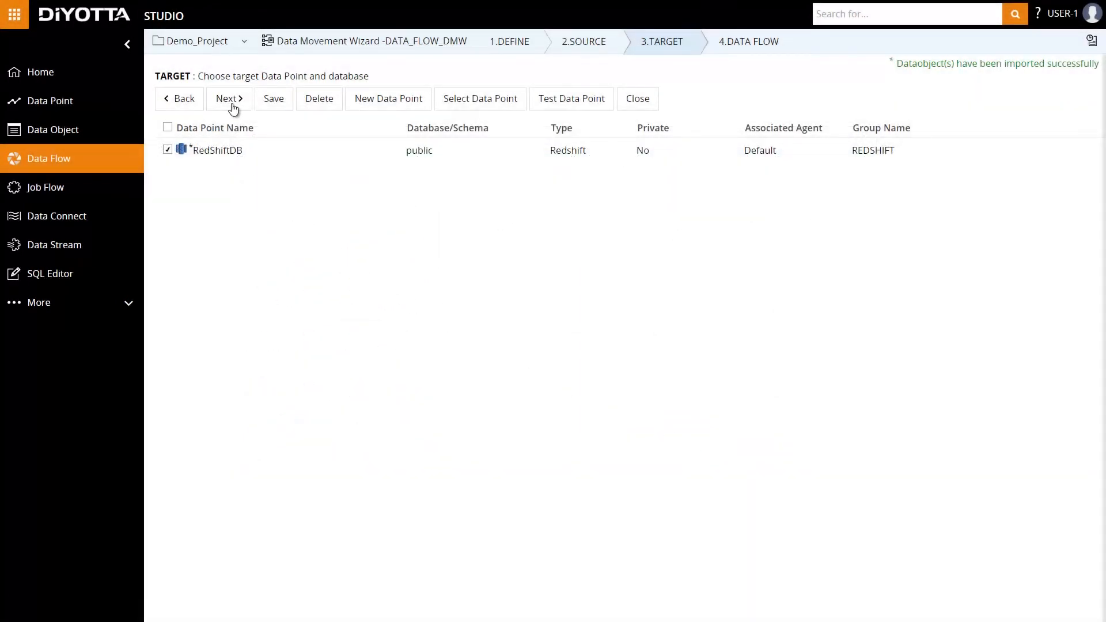
pyautogui.click(231, 99)
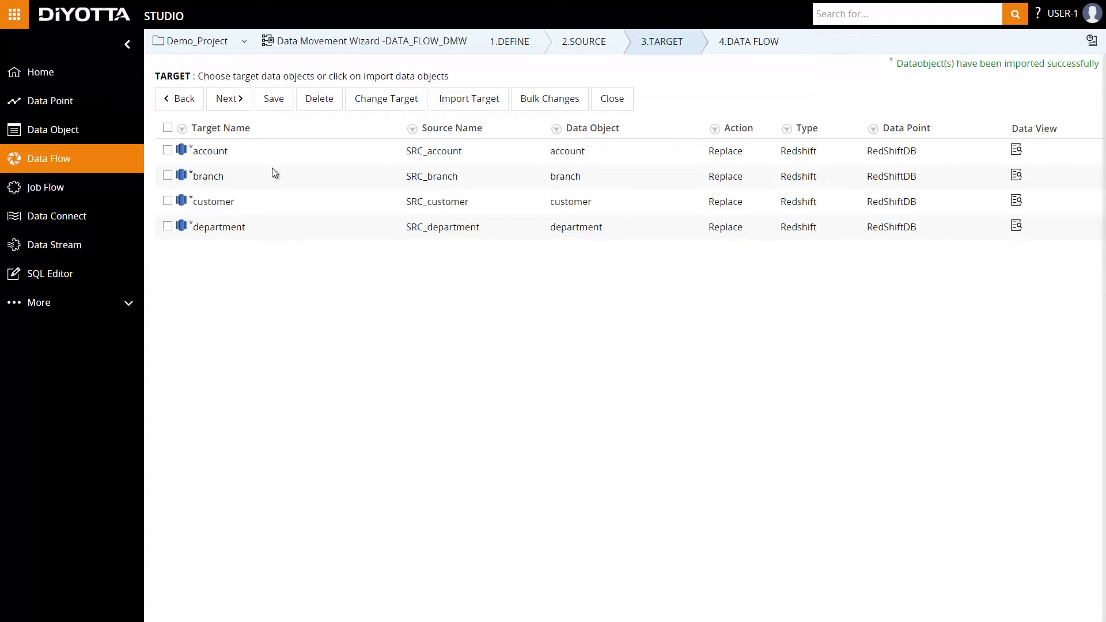
# - Select the account target and examine how its attributes map to the source attributes
pyautogui.click(168, 151)
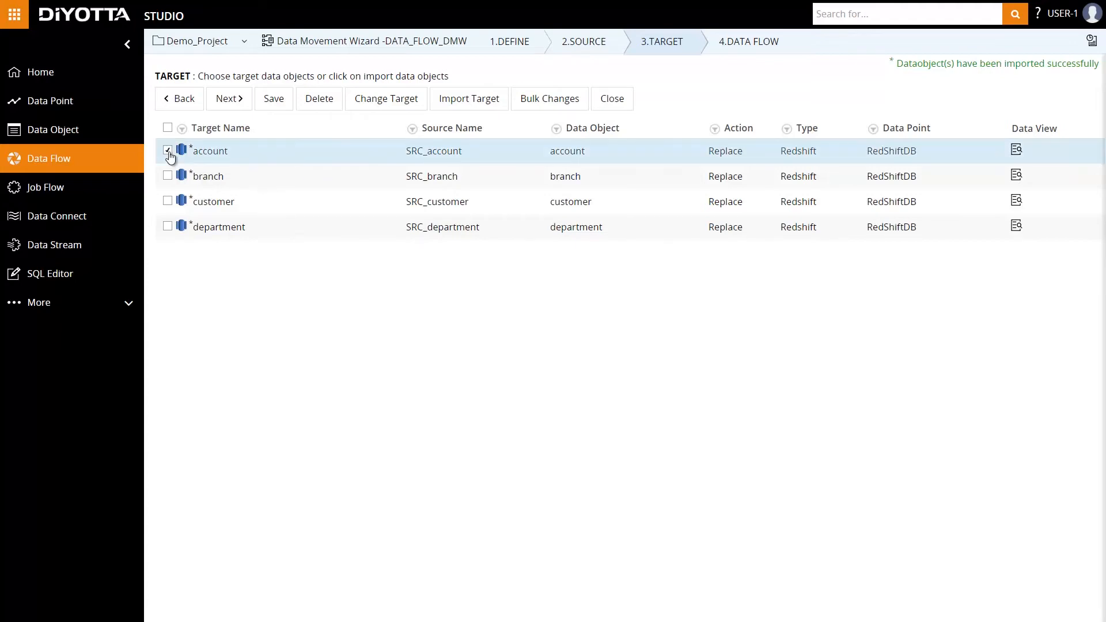
pyautogui.click(208, 151)
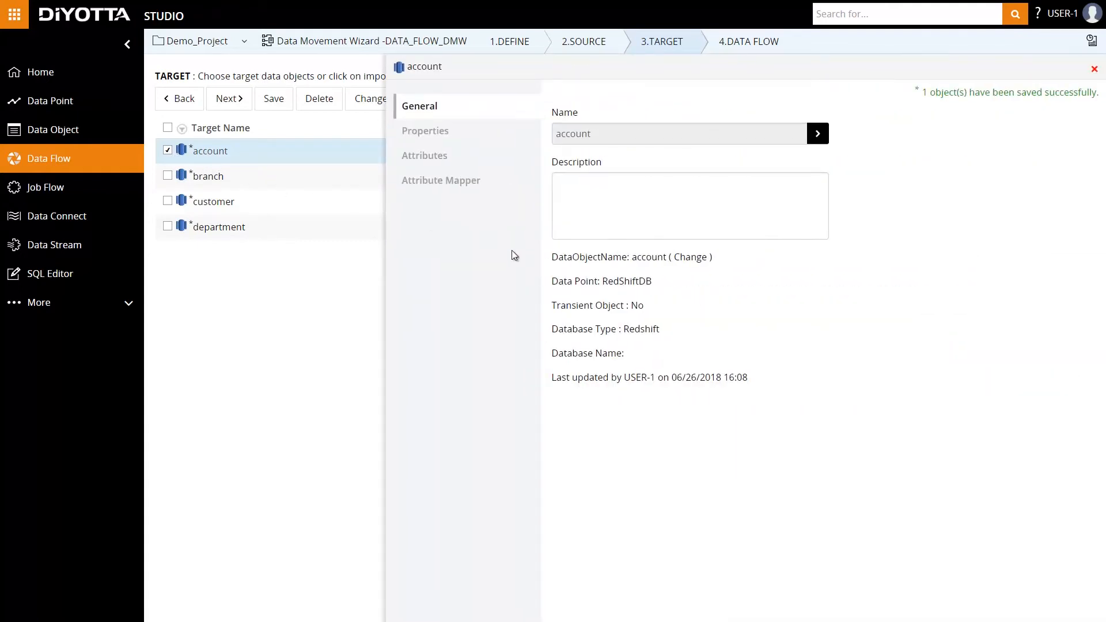
pyautogui.click(461, 187)
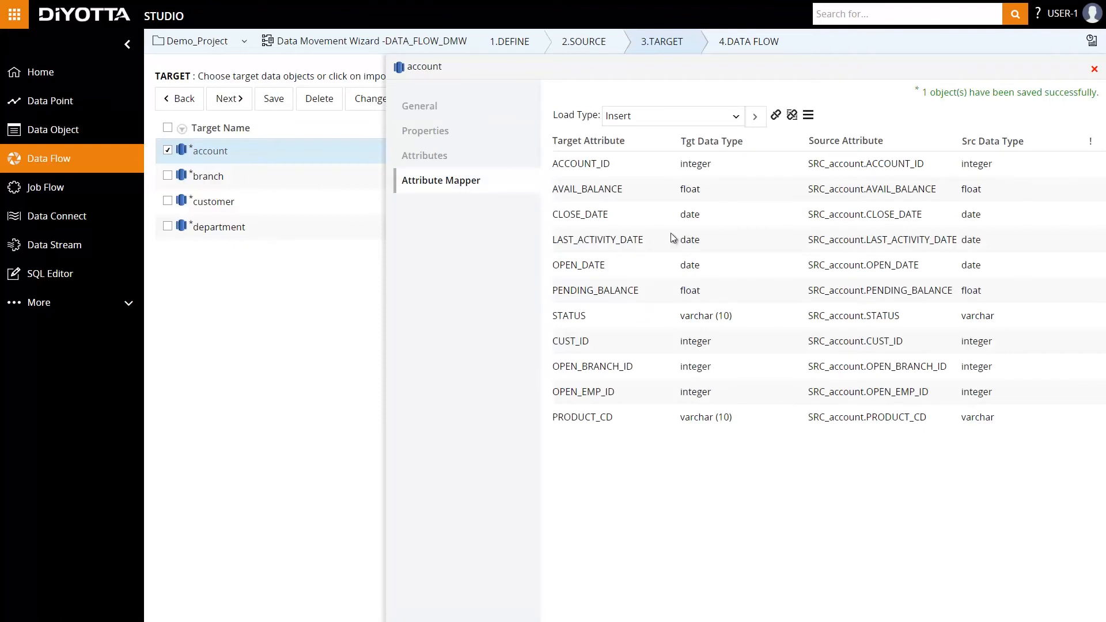
pyautogui.click(1094, 69)
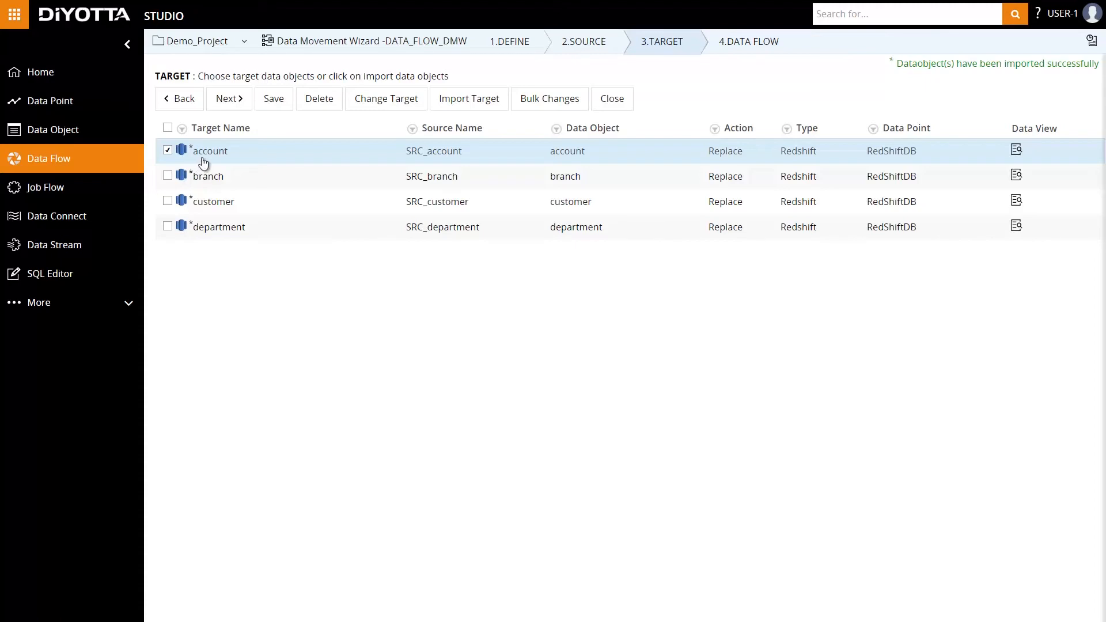
# - Bulk-apply the Truncate Before Load and Create Target properties with prefix TGT_ to all targets, and continue to the final data flow stage
pyautogui.click(539, 102)
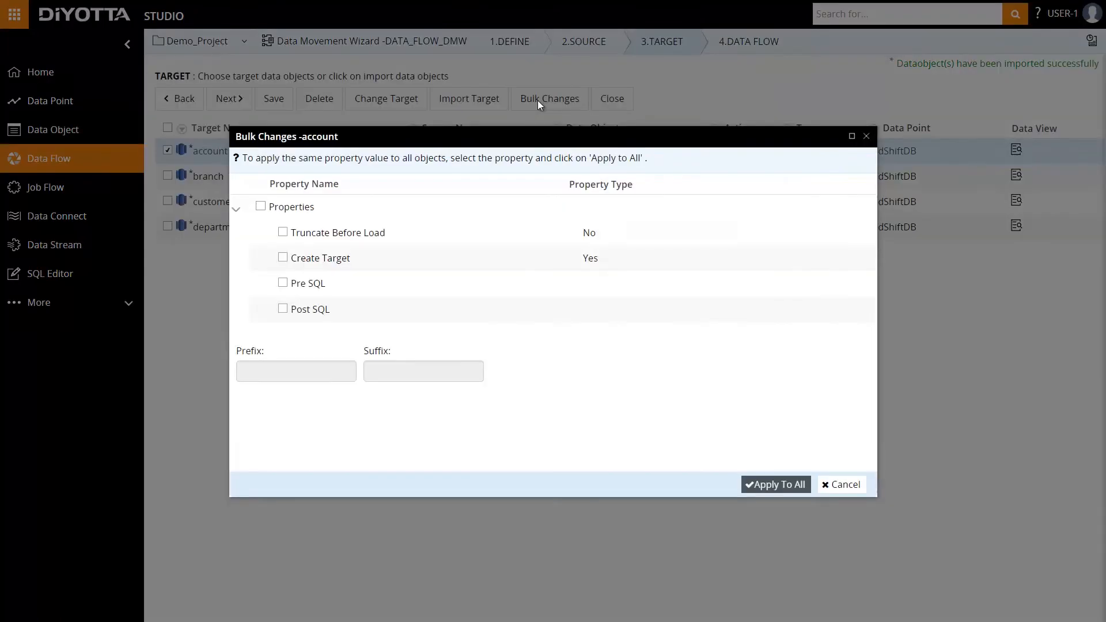
pyautogui.click(283, 233)
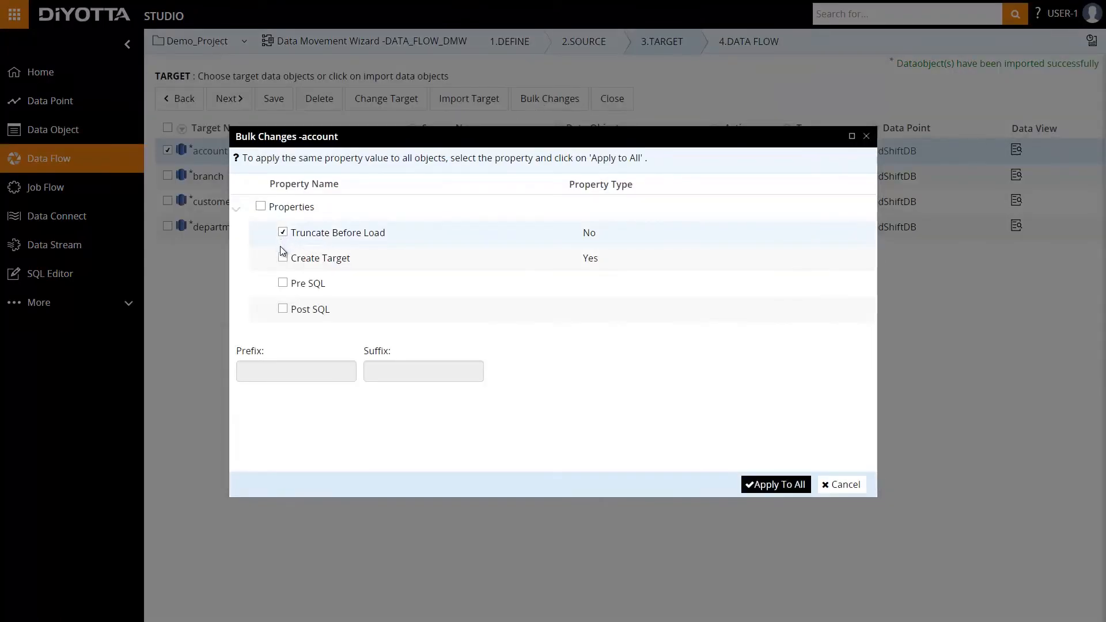
pyautogui.click(283, 258)
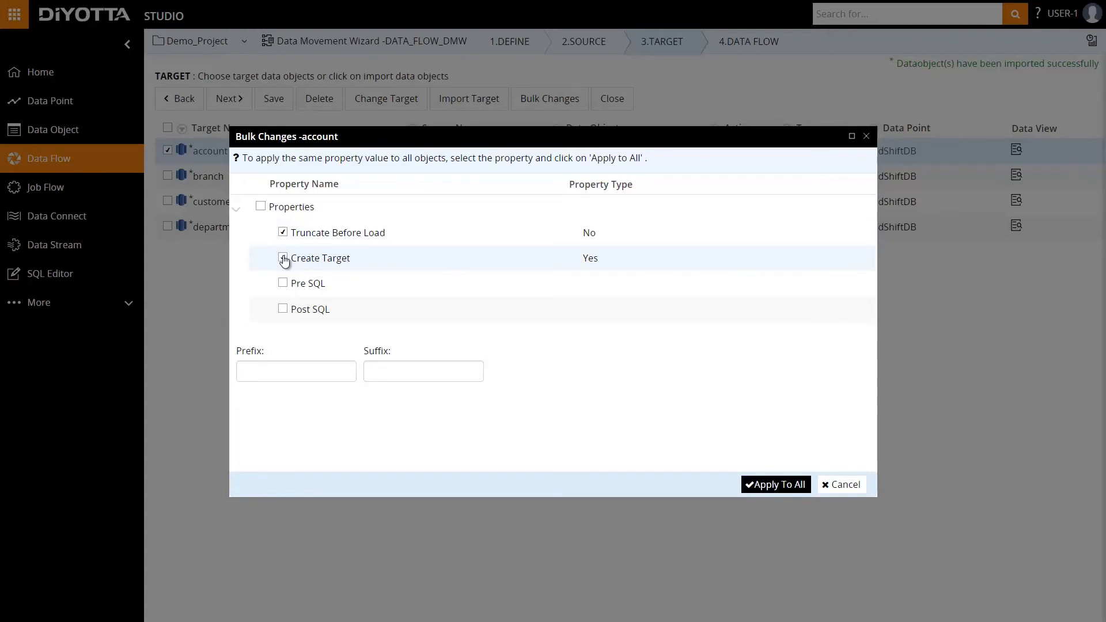
pyautogui.click(278, 370)
pyautogui.write('TGT_')
pyautogui.click(751, 484)
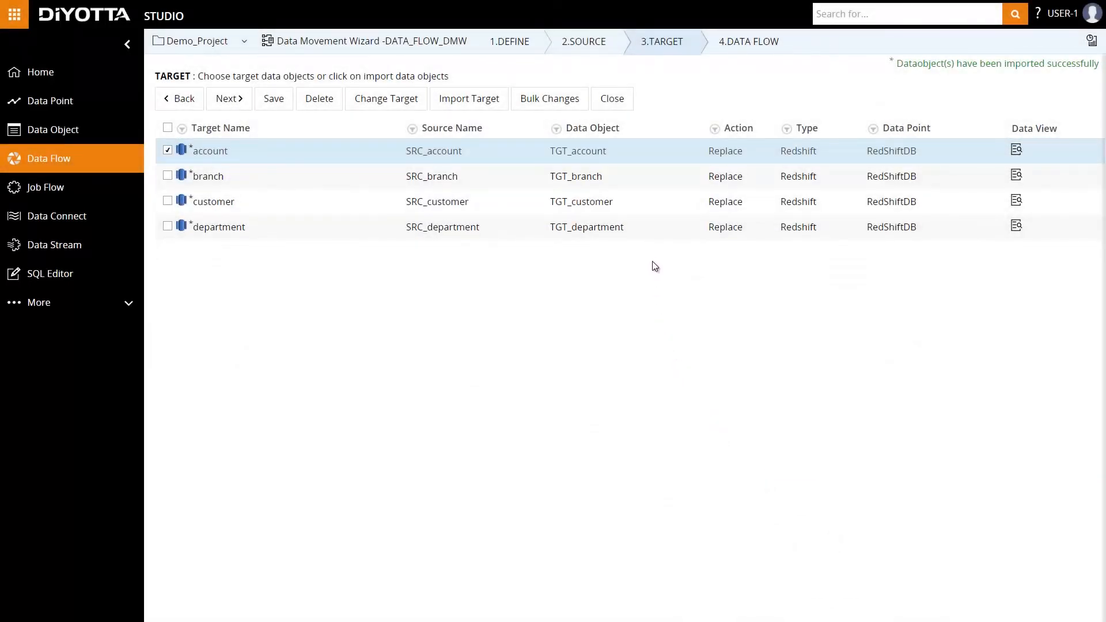
pyautogui.click(233, 102)
pyautogui.click(233, 100)
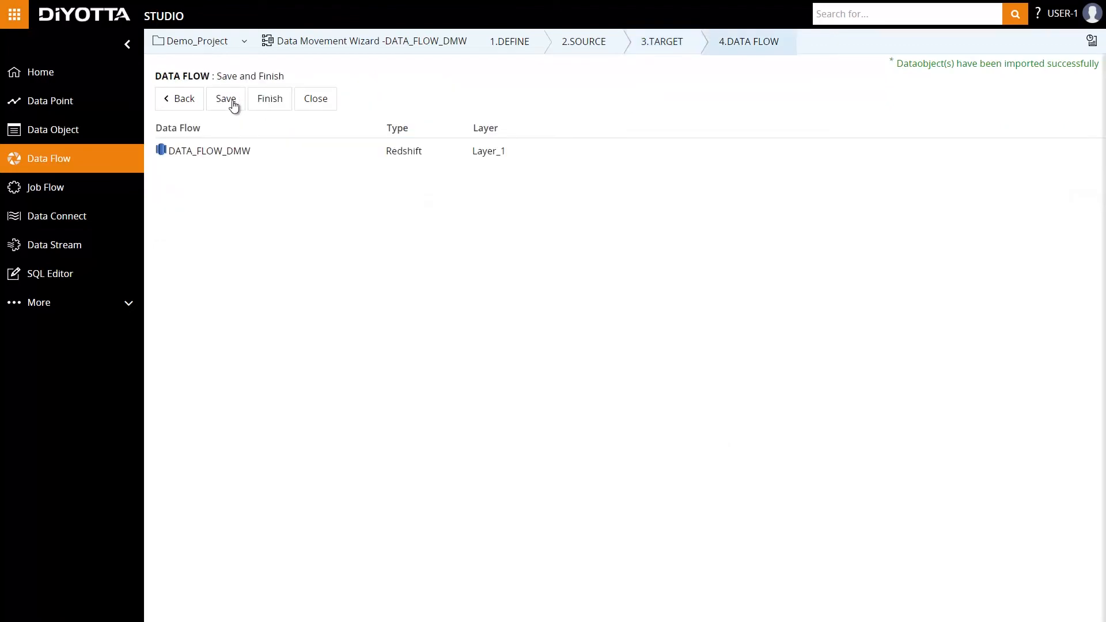
# - Finish the Data Movement Wizard to generate the DATA_FLOW_DMW data flow
pyautogui.click(264, 104)
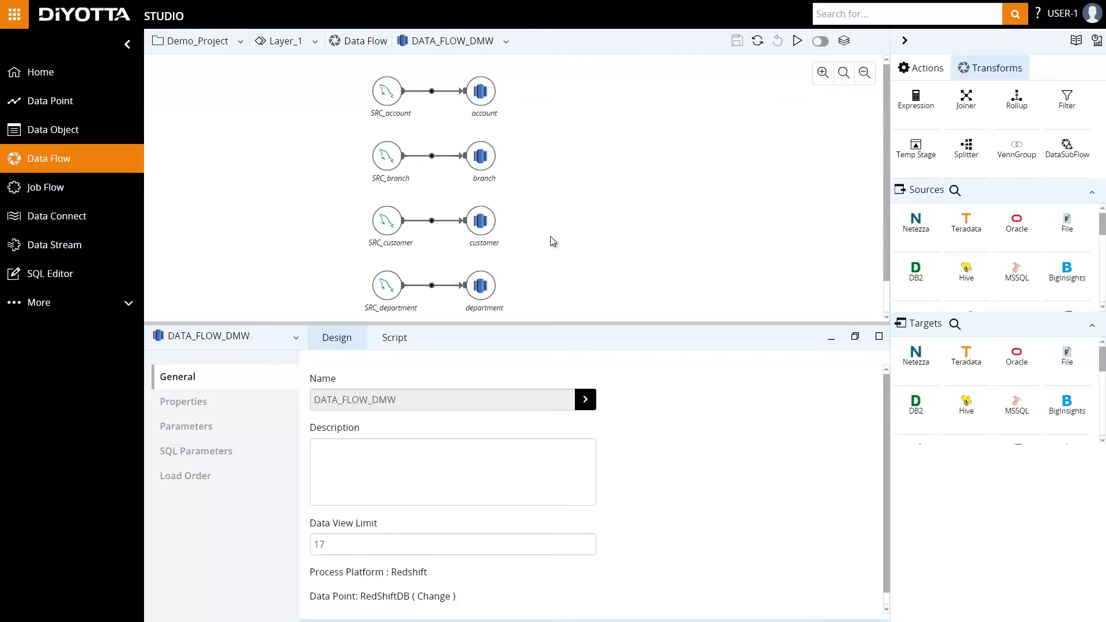
# - Reopen DATA_FLOW_DMW in the Data Movement Wizard, go to its final data flow stage and finish it again
pyautogui.click(924, 75)
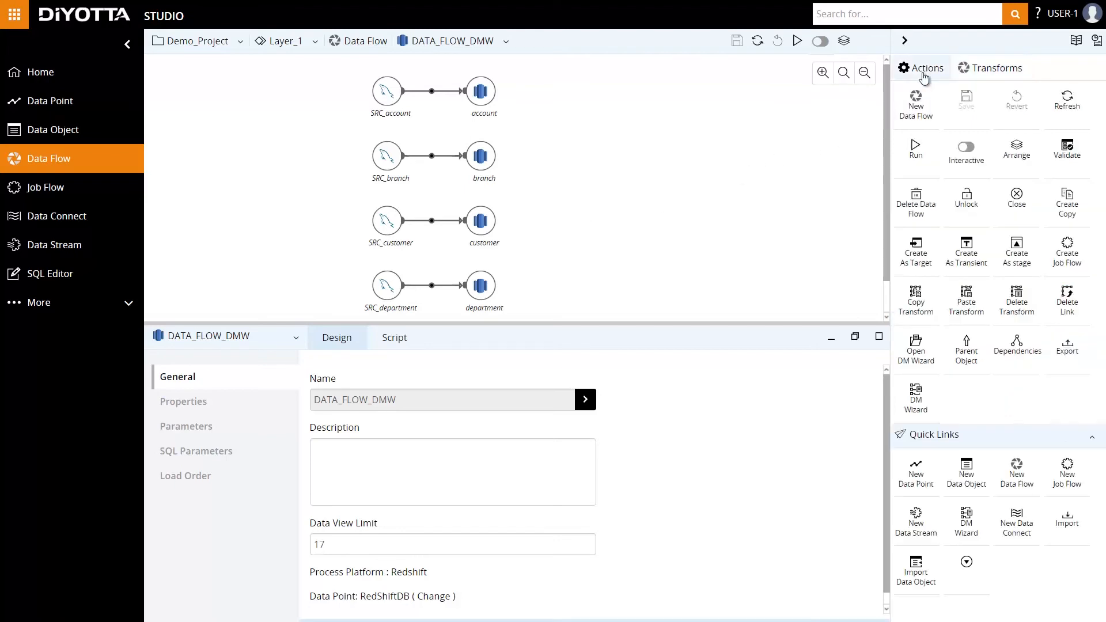
pyautogui.click(919, 356)
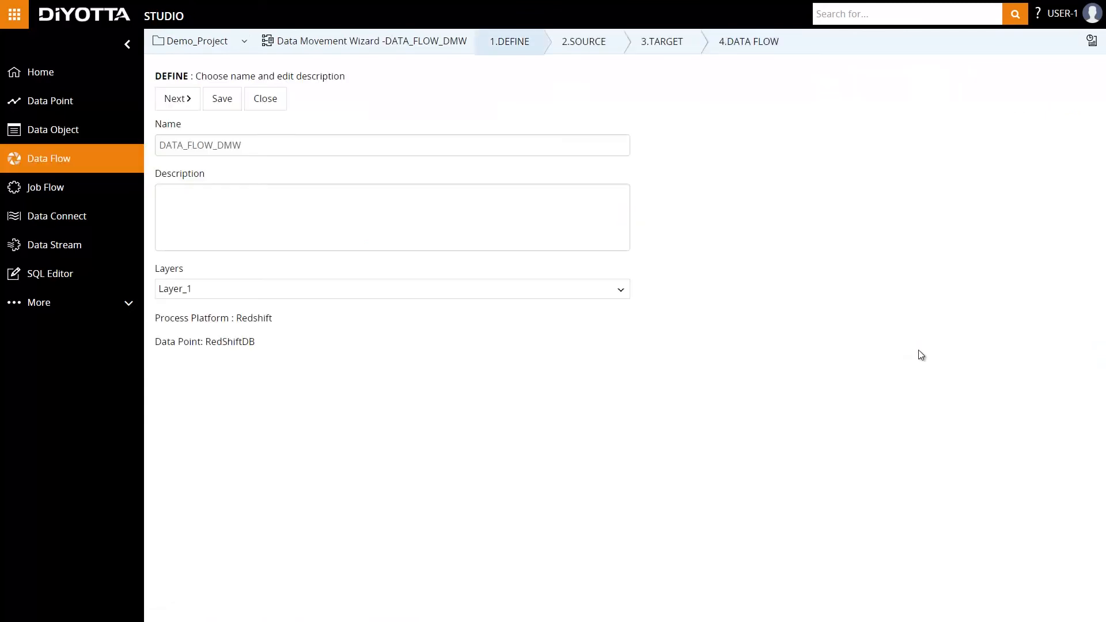
pyautogui.click(745, 47)
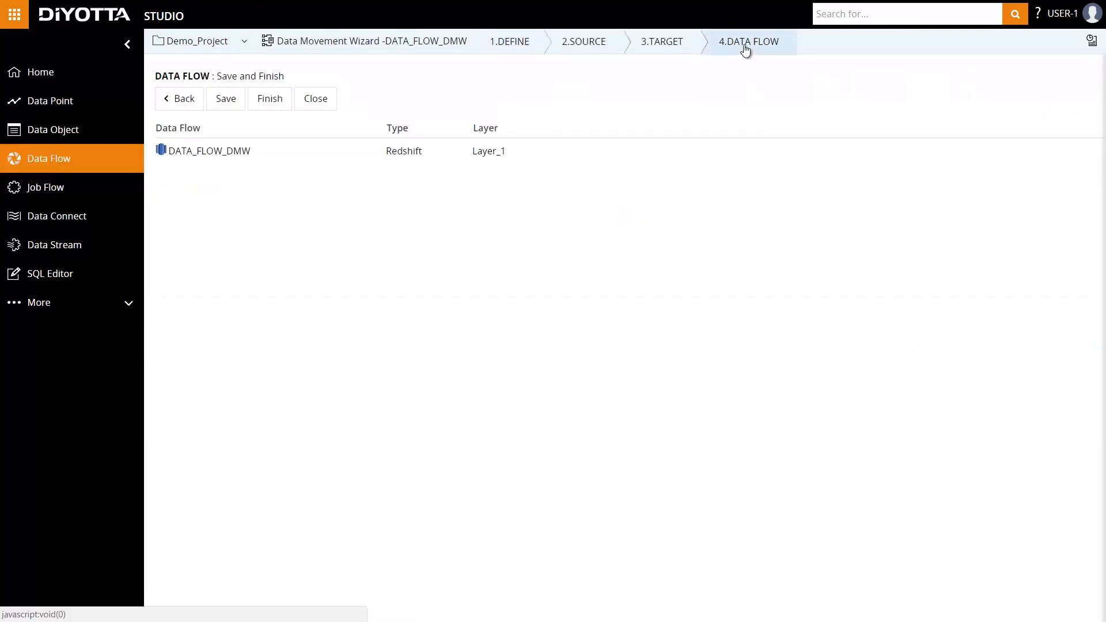
pyautogui.click(271, 100)
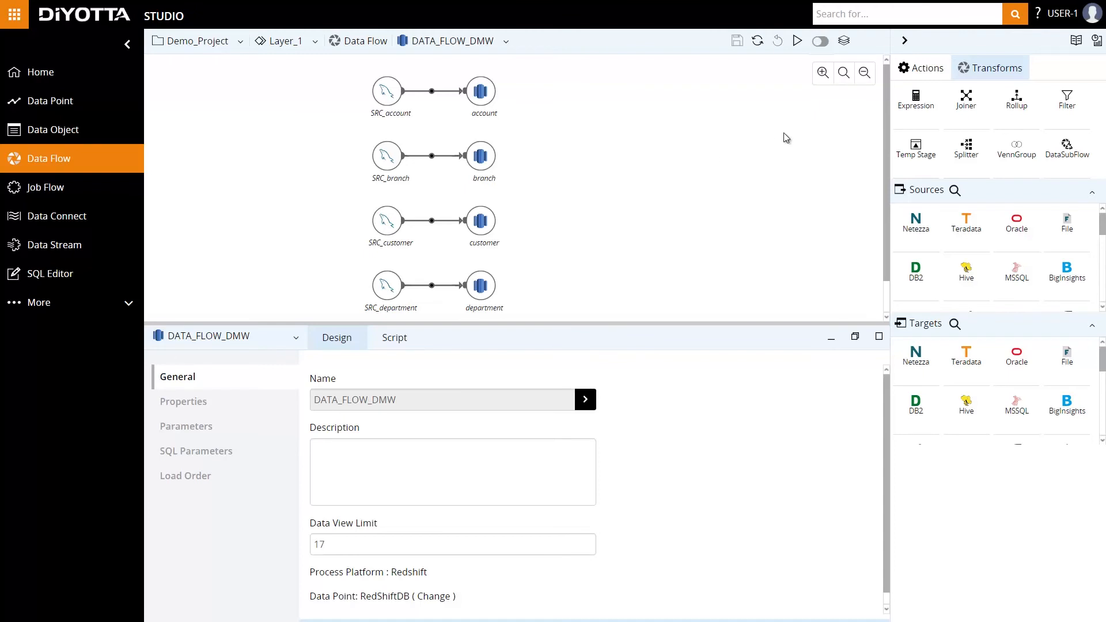
# - Run the DATA_FLOW_DMW data flow
pyautogui.click(917, 70)
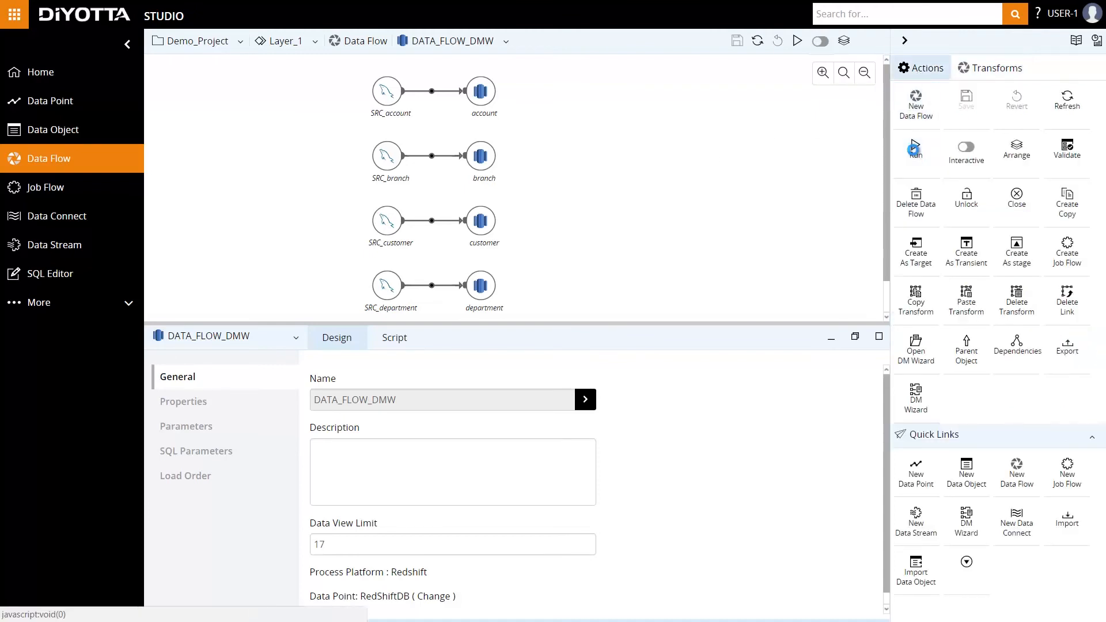
pyautogui.click(913, 154)
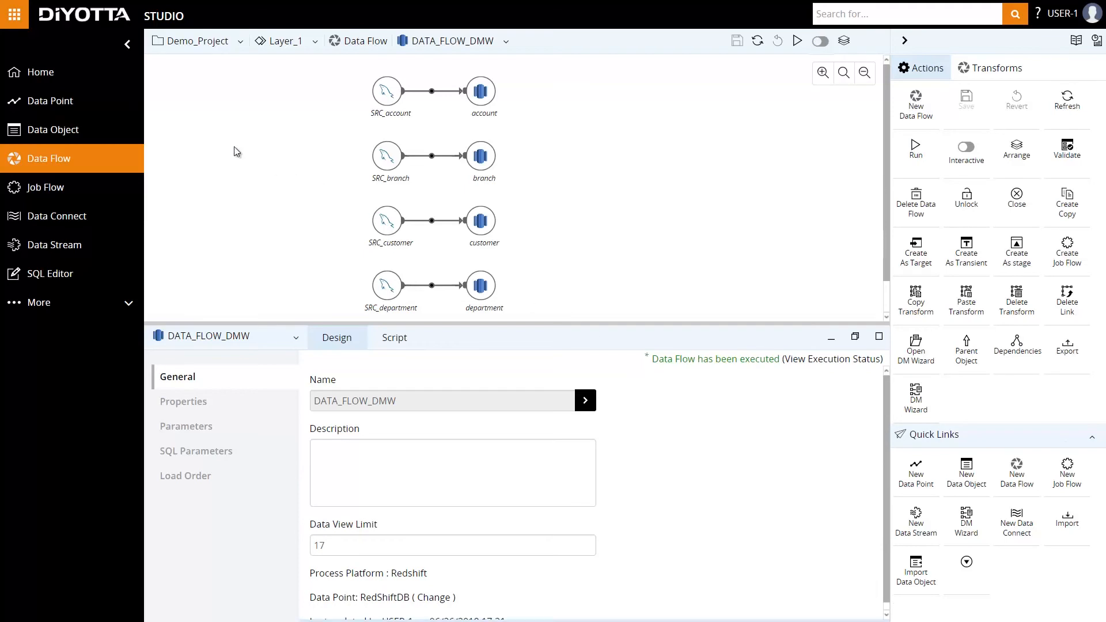
# - Switch to Monitor and check the statistics and log of the latest DATA_FLOW_DMW run
pyautogui.click(14, 13)
pyautogui.click(97, 58)
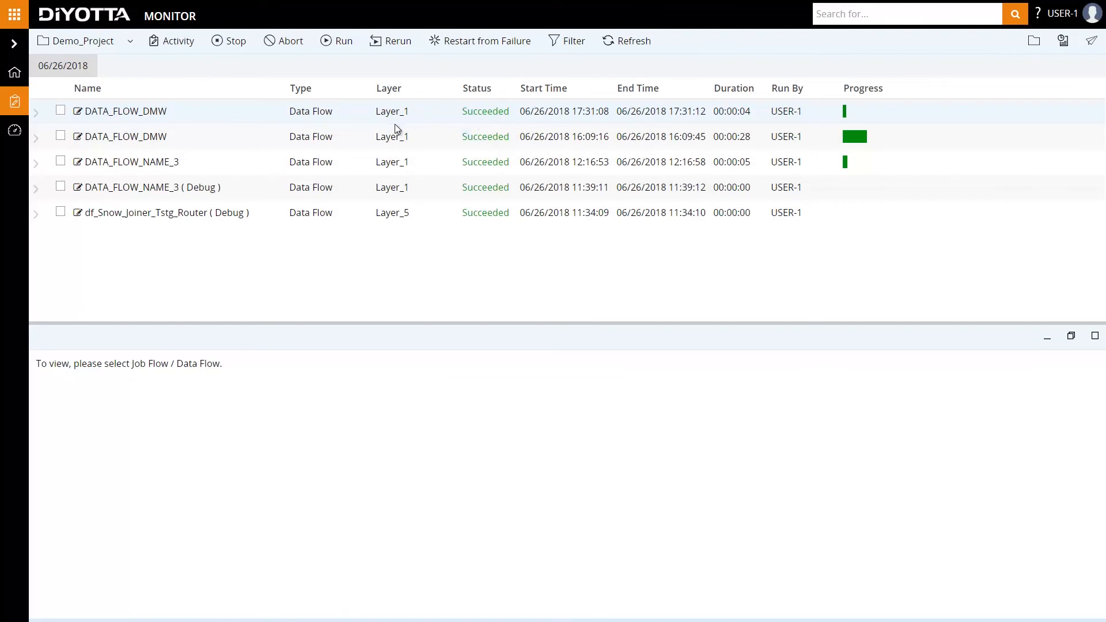
pyautogui.click(61, 111)
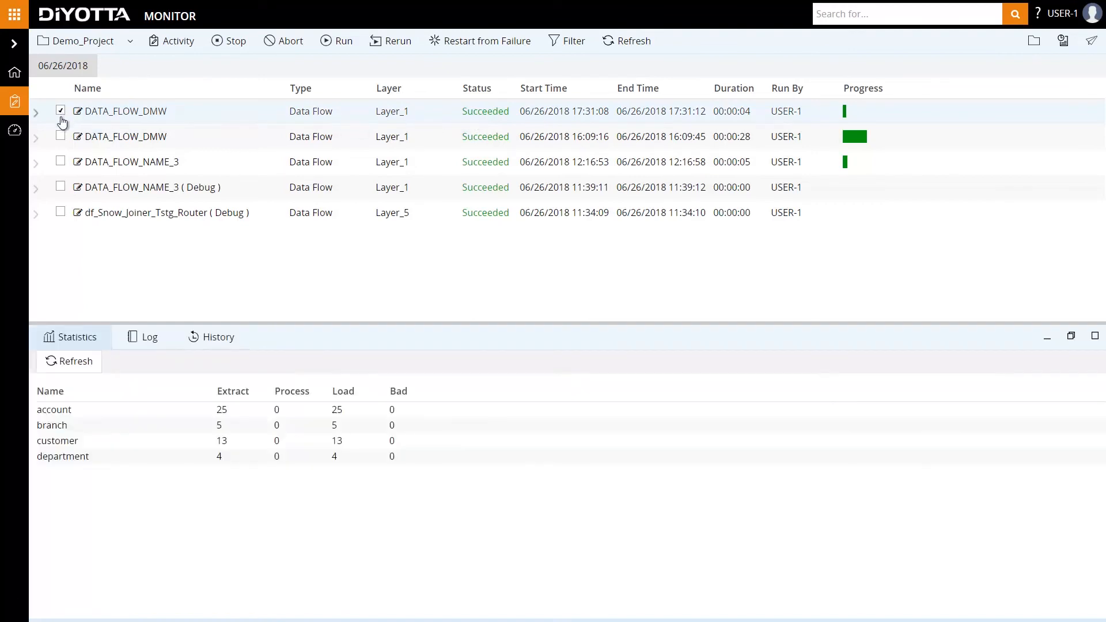
pyautogui.click(141, 339)
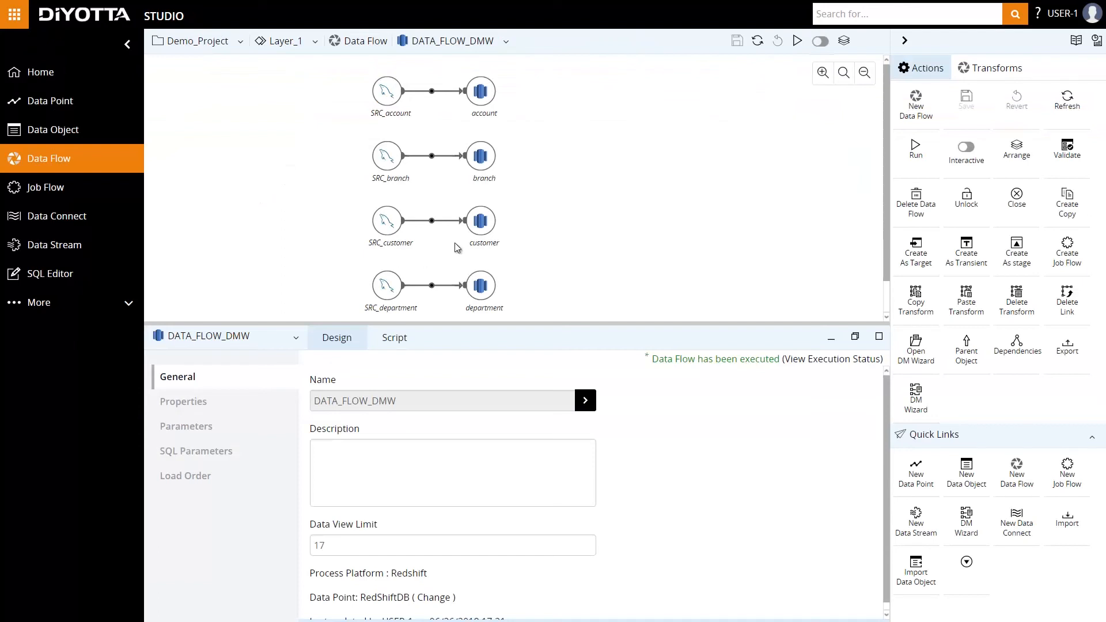
# - In Studio, enable interactive mode for the data flow and view the loaded data of the account and customer targets
pyautogui.click(821, 42)
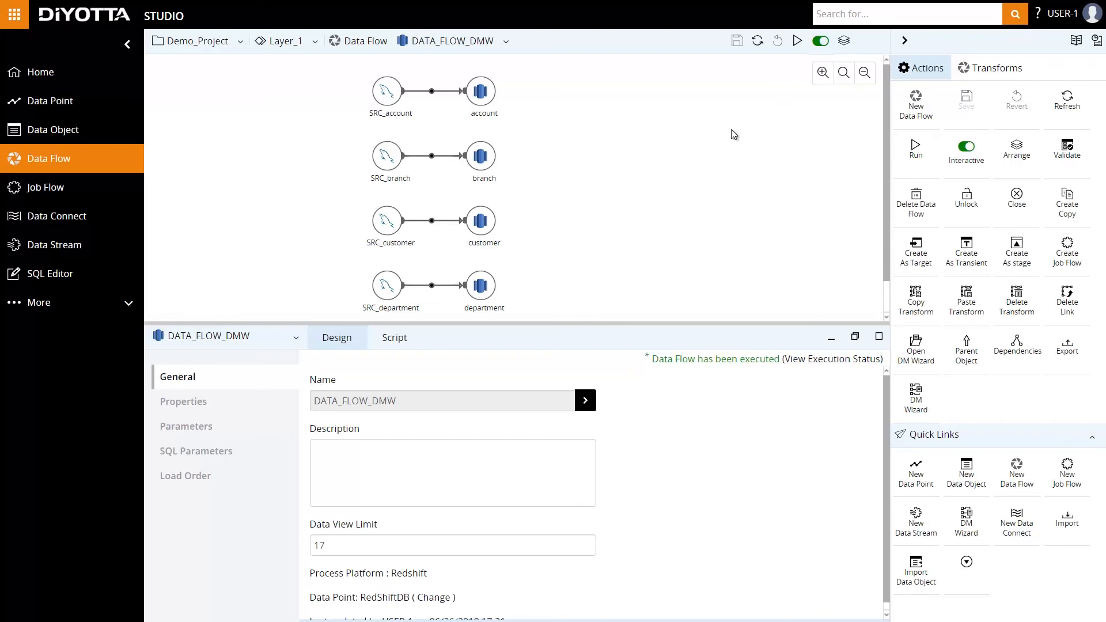
pyautogui.click(482, 105)
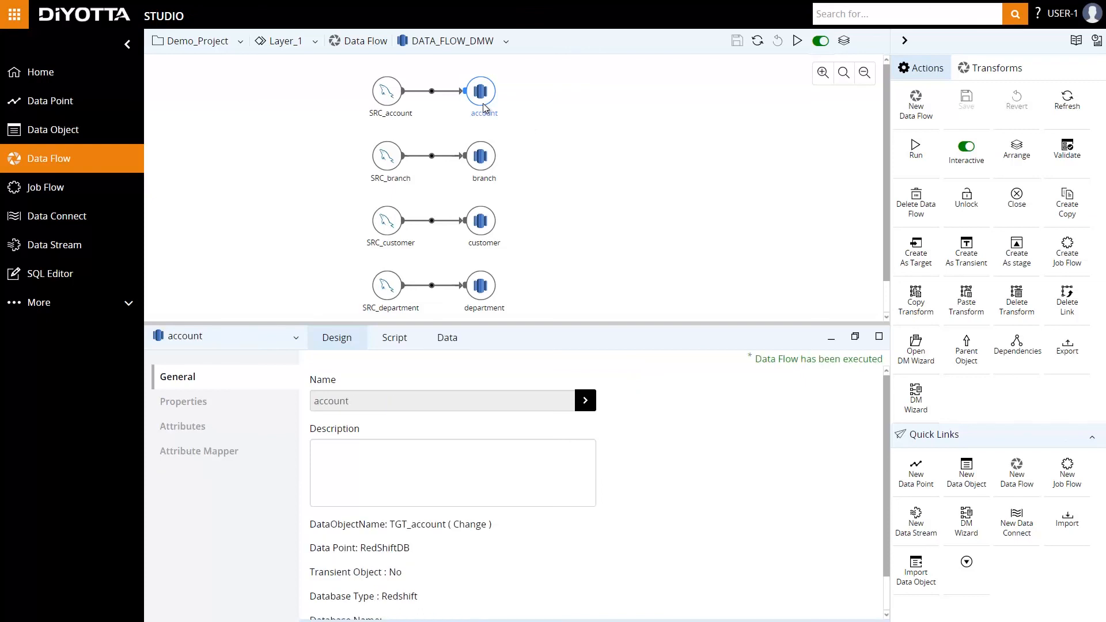
pyautogui.click(451, 345)
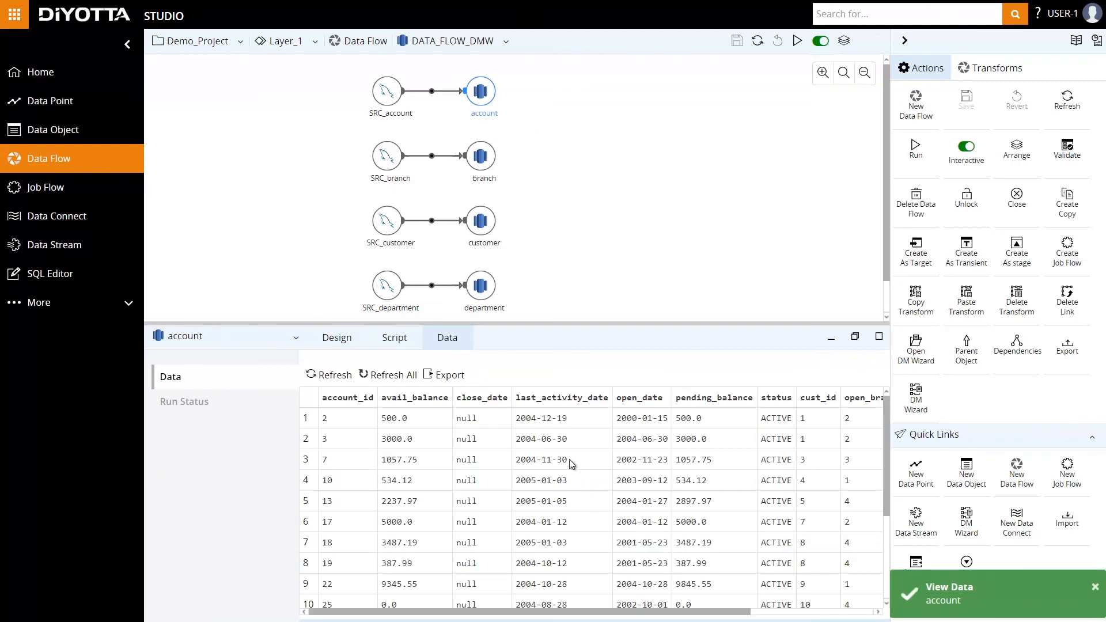
pyautogui.click(1094, 586)
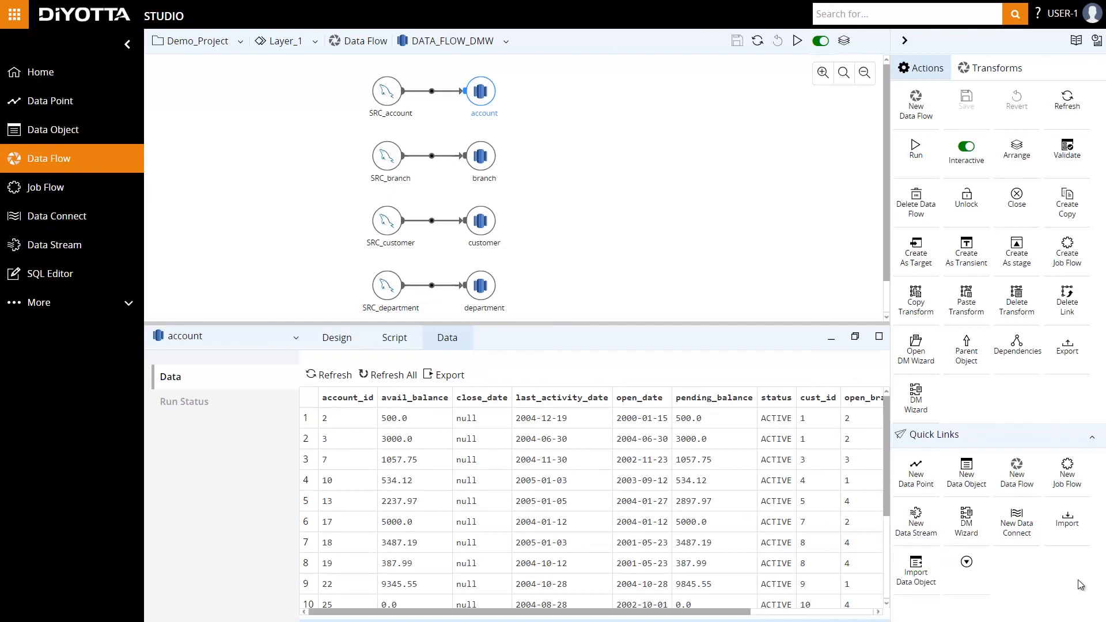
pyautogui.click(296, 342)
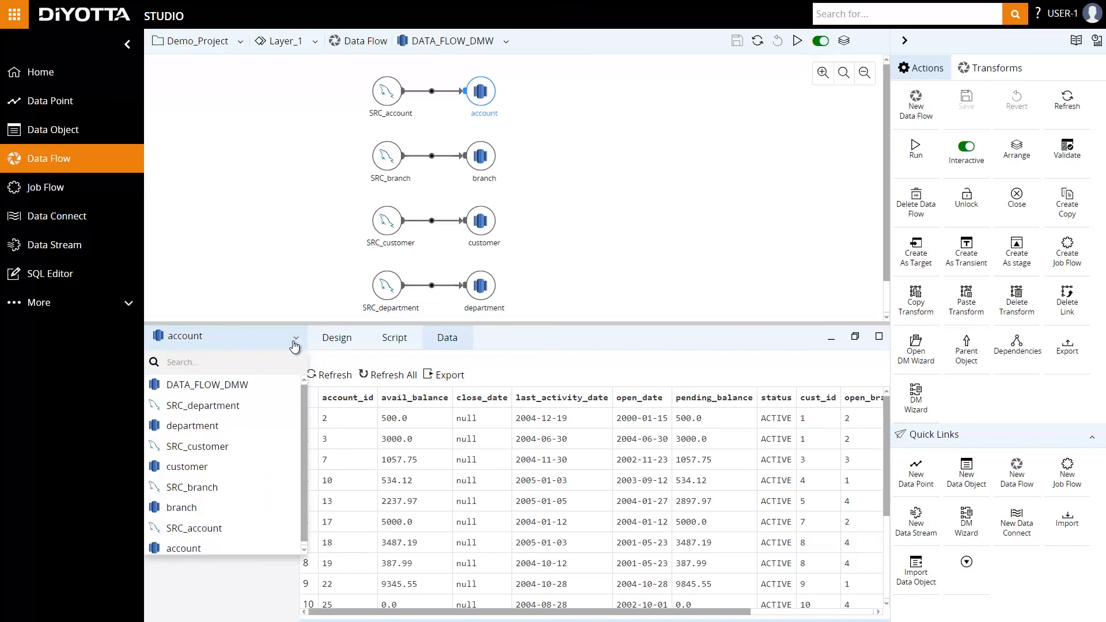
pyautogui.click(220, 467)
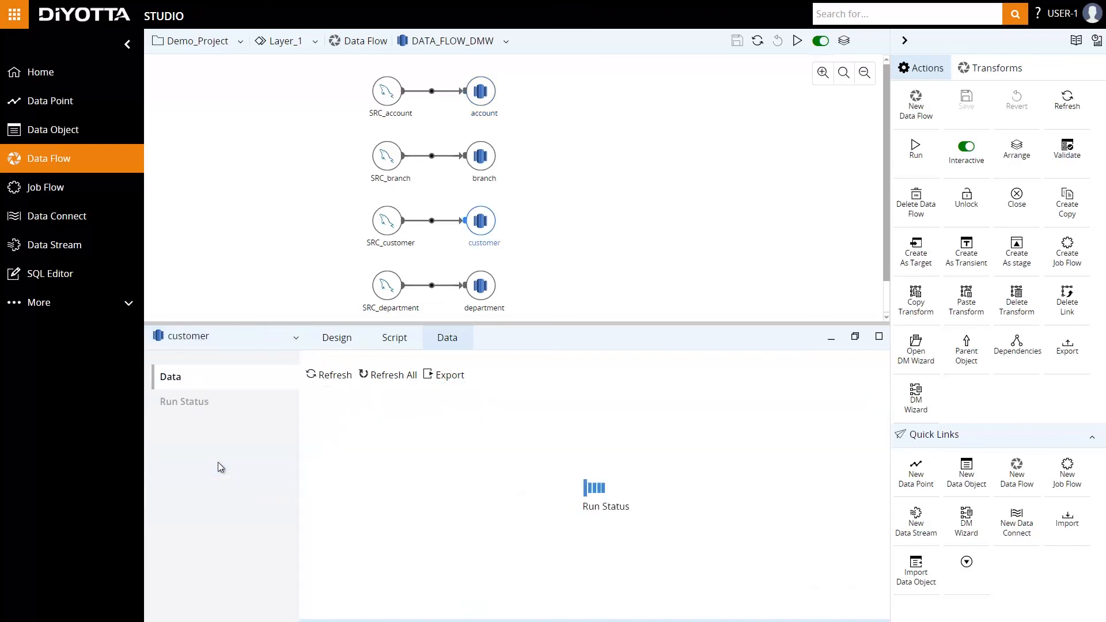